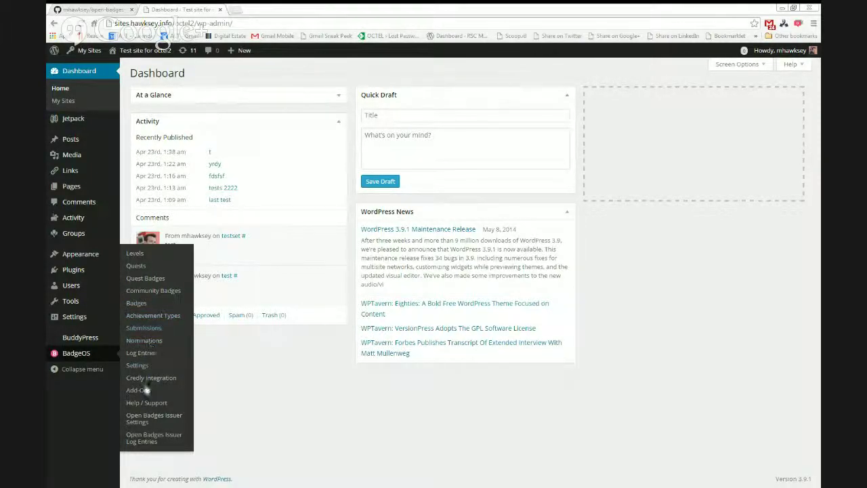
# - Open the Badges achievement type and examine its plural name and Show in Menu settings
pyautogui.click(145, 317)
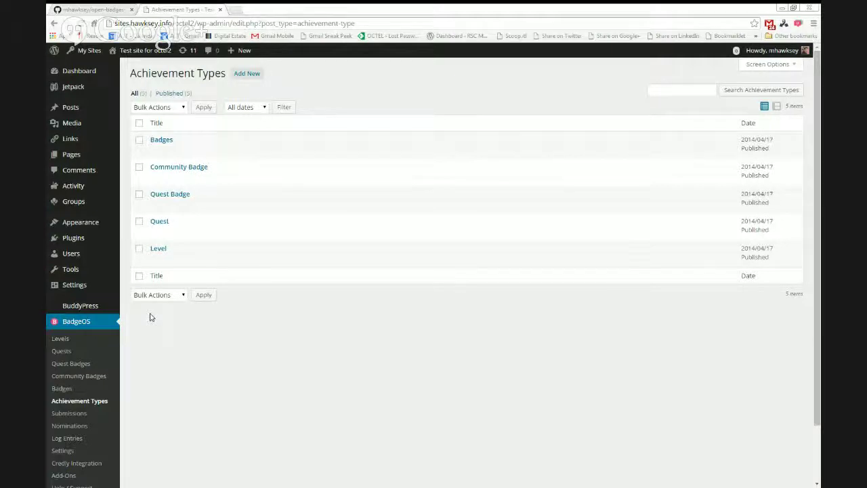
pyautogui.moveTo(188, 185)
pyautogui.click(156, 151)
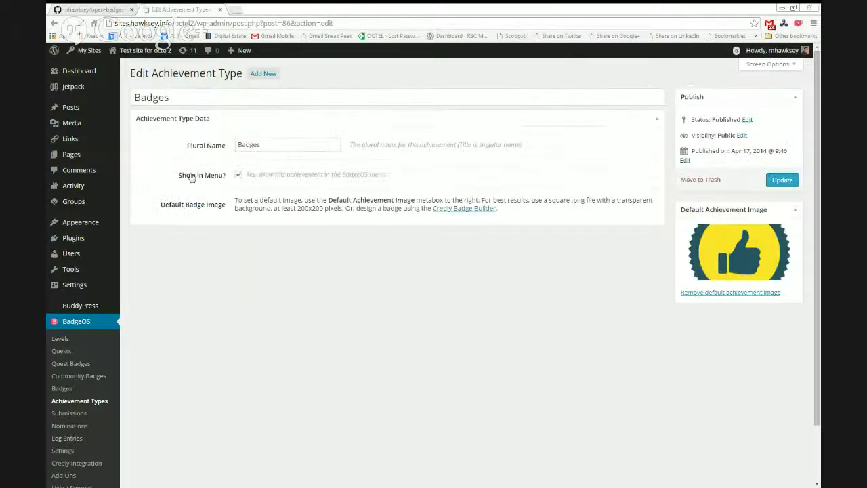
pyautogui.click(239, 176)
pyautogui.click(239, 176)
pyautogui.click(239, 176)
pyautogui.click(284, 141)
# - Create a new entry under Badges and title it "participant"
pyautogui.click(95, 395)
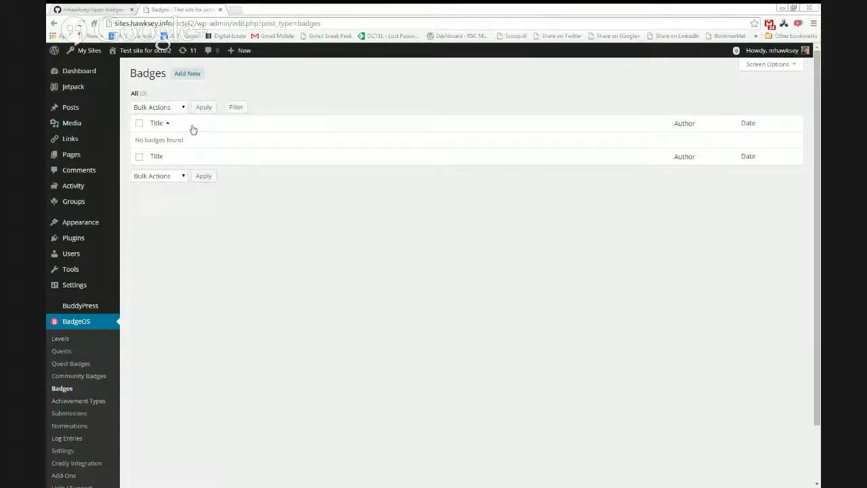
pyautogui.click(186, 76)
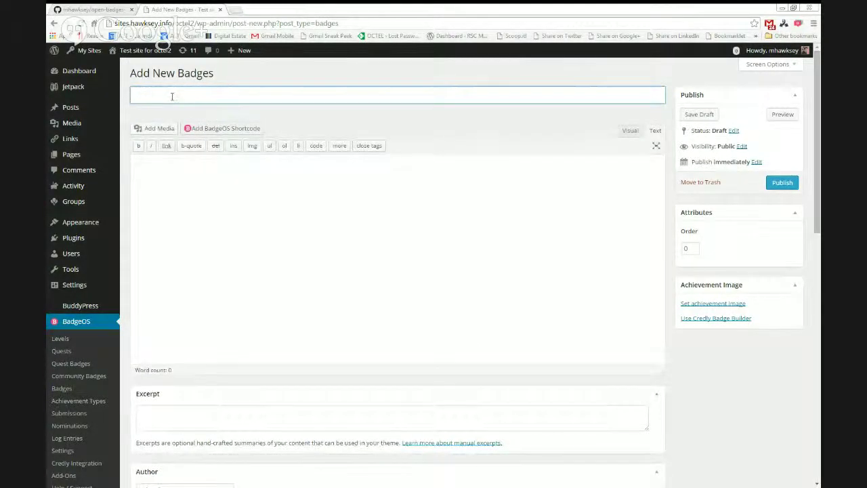
pyautogui.write('parti')
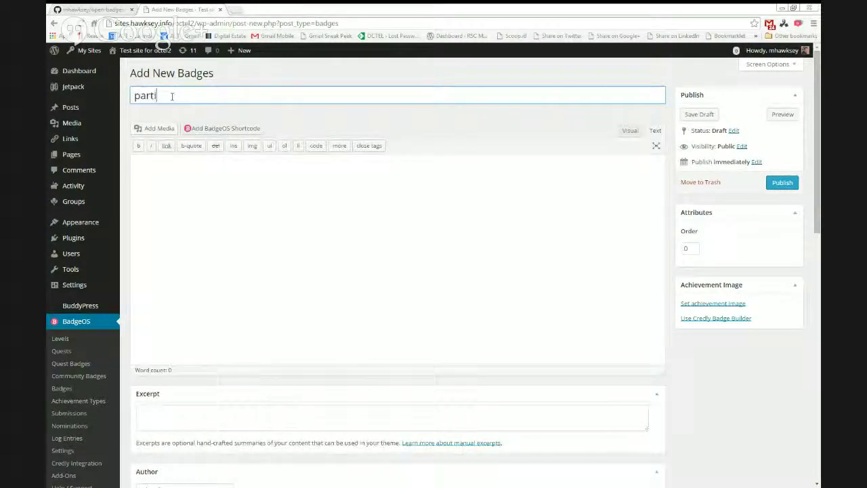
pyautogui.write('c')
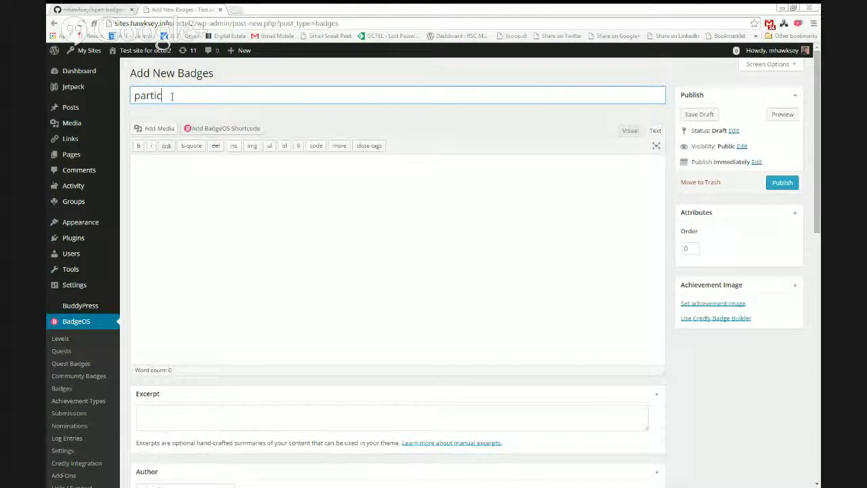
pyautogui.write('ipant')
# - Enter "short" as the description in the participant badge's content
pyautogui.click(233, 201)
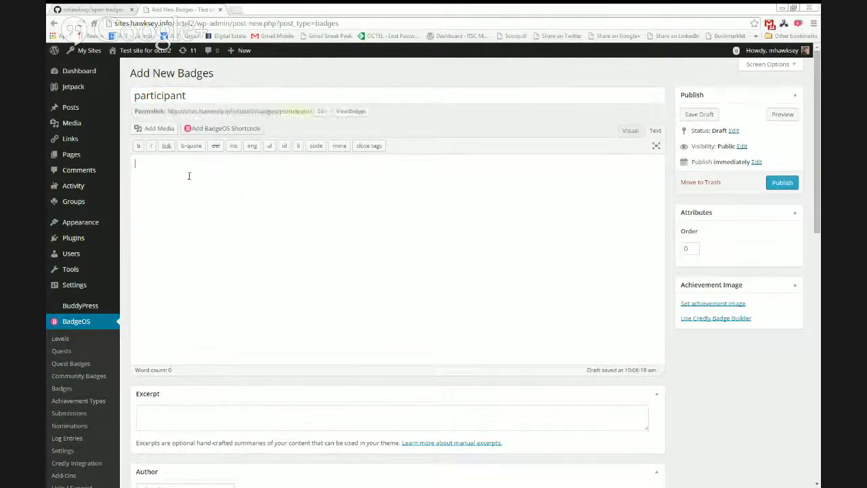
pyautogui.write('shirt')
pyautogui.press('BackSpace')
pyautogui.press('BackSpace')
pyautogui.press('BackSpace')
pyautogui.write('ort')
pyautogui.scroll(-1, 203, 215)
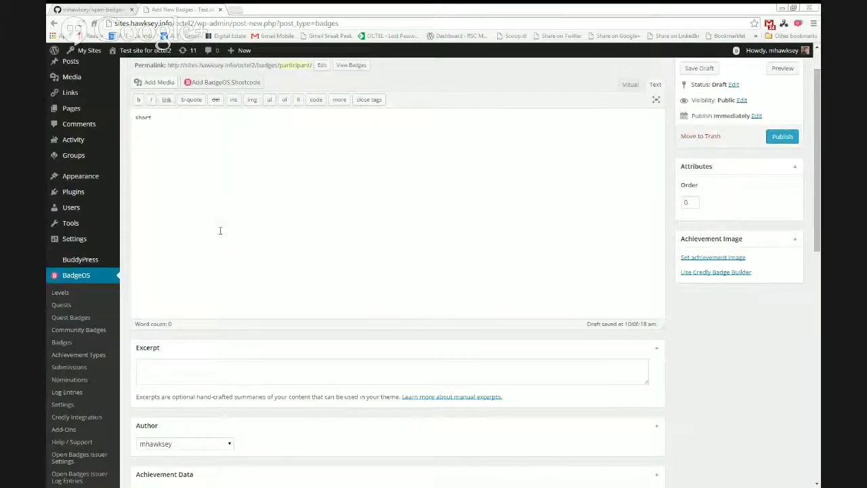
pyautogui.scroll(1, 221, 230)
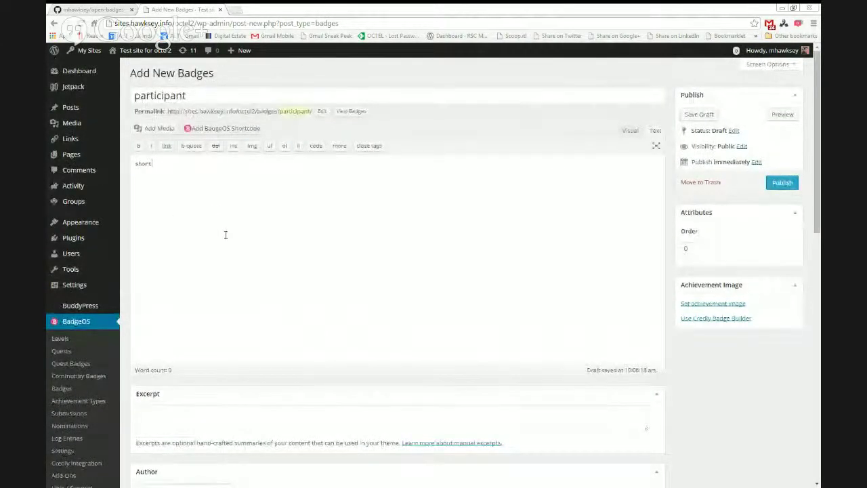
# - Set the badge's achievement image to ocTEL-Badge.png from the media library
pyautogui.click(720, 305)
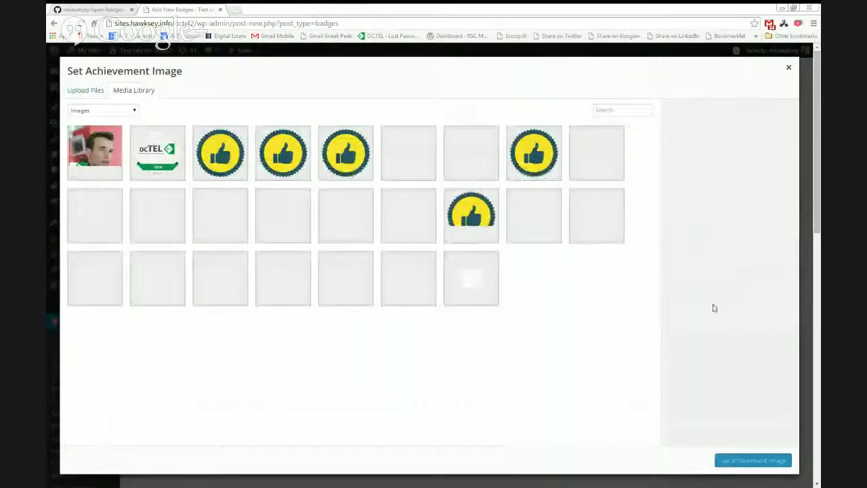
pyautogui.click(160, 157)
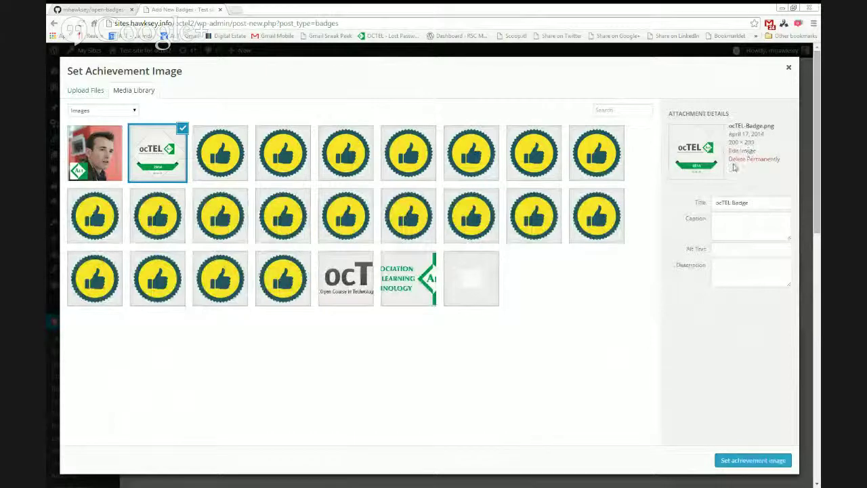
pyautogui.click(751, 459)
pyautogui.scroll(-2, 350, 329)
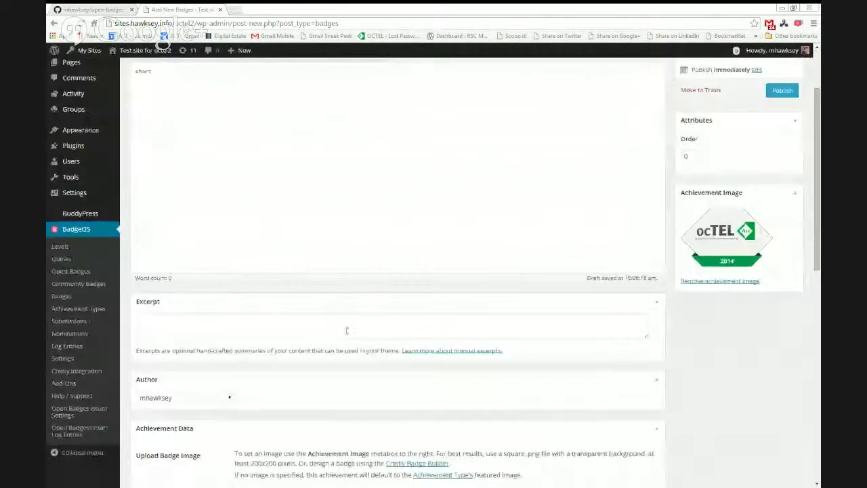
pyautogui.scroll(2, 435, 385)
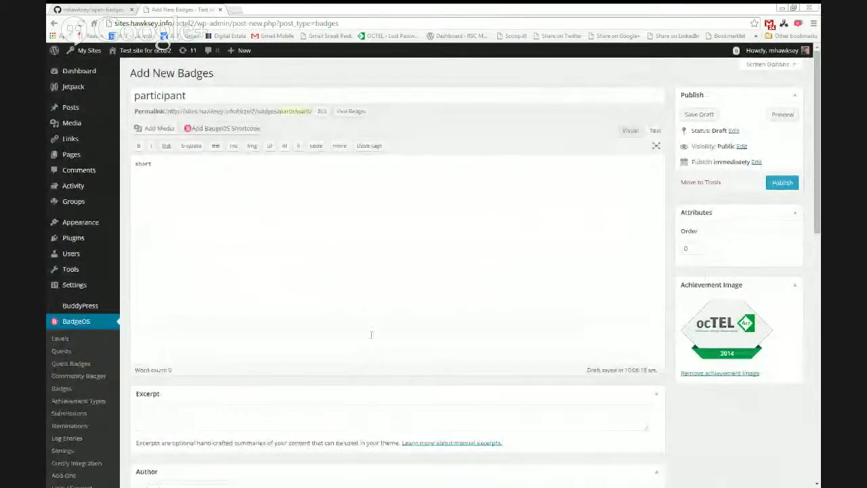
# - Add a new required step to the participant badge, leaving its trigger as Log in to Website
pyautogui.scroll(-3, 365, 340)
pyautogui.scroll(-1, 359, 359)
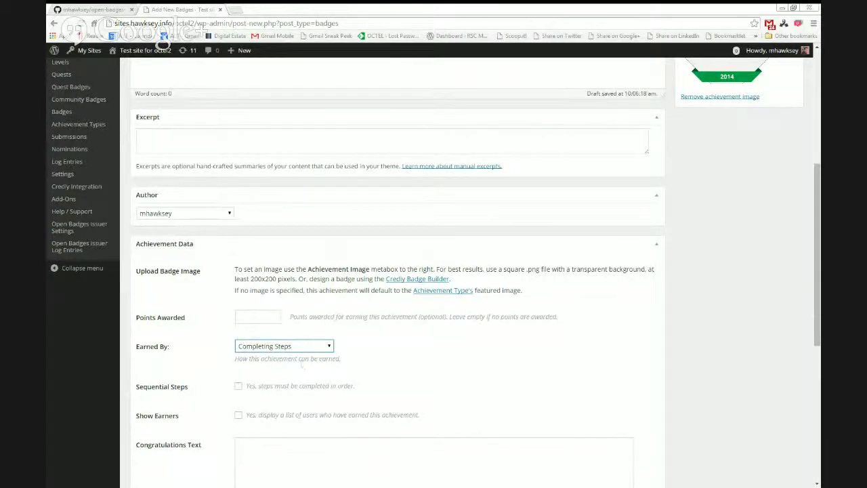
pyautogui.scroll(-3, 312, 385)
pyautogui.scroll(1, 305, 381)
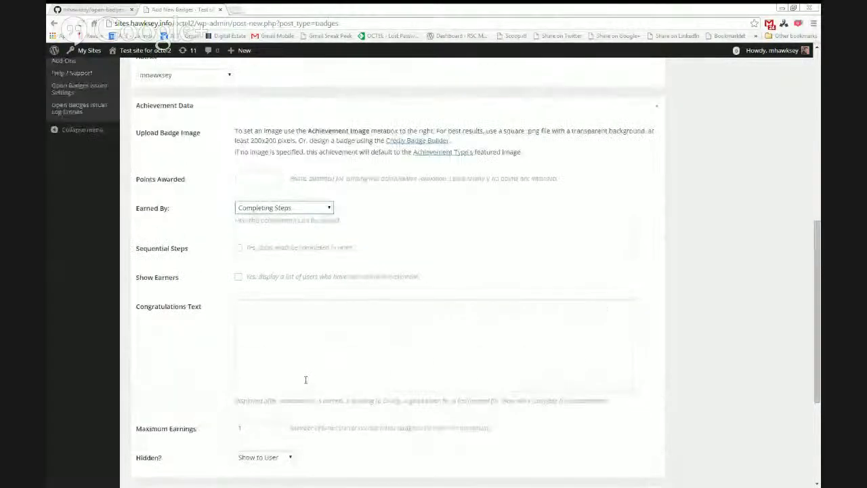
pyautogui.scroll(-2, 305, 379)
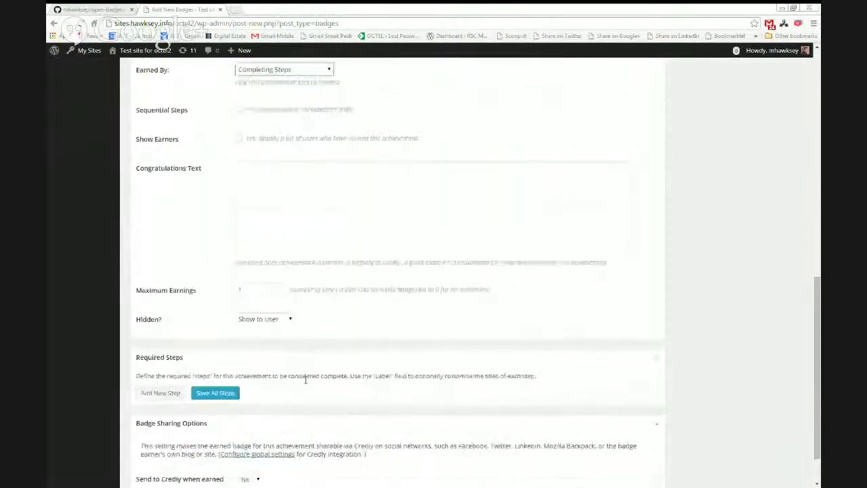
pyautogui.click(172, 393)
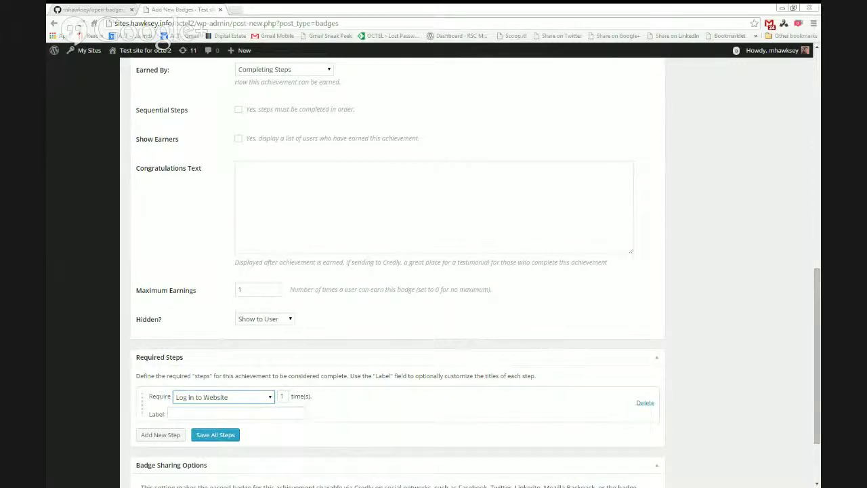
pyautogui.click(237, 344)
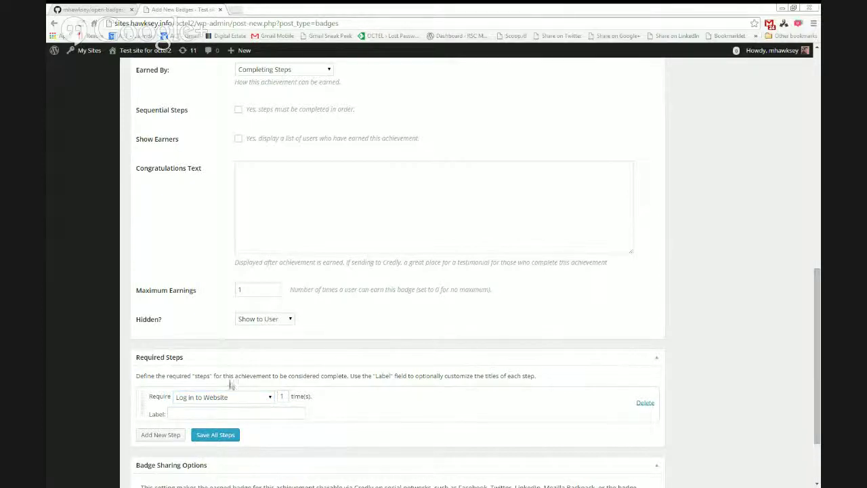
# - Review the Earned By choices in the badge's achievement data, keeping Completing Steps
pyautogui.scroll(4, 235, 388)
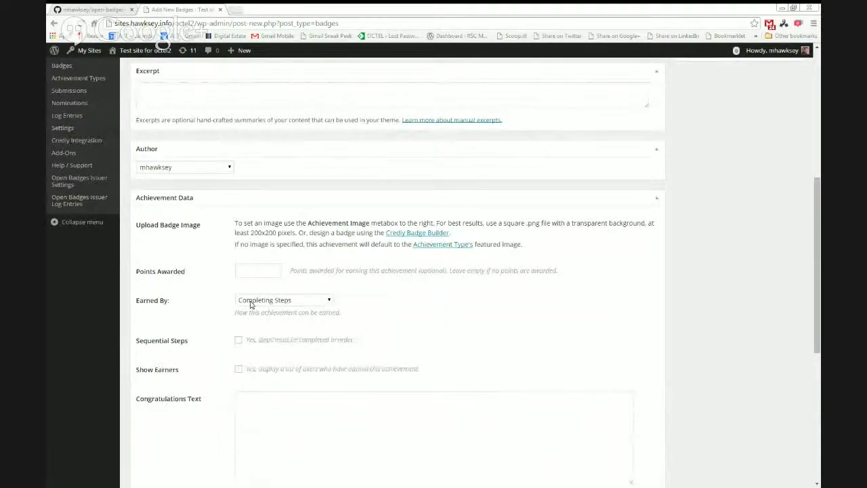
pyautogui.click(251, 304)
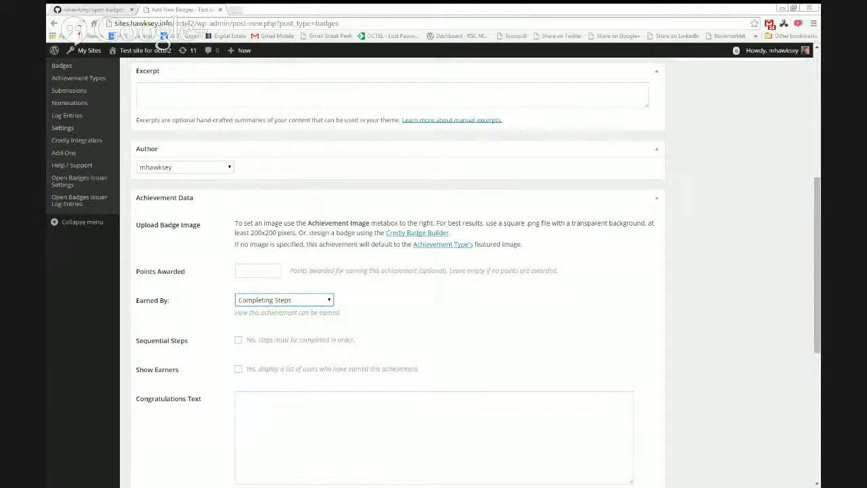
pyautogui.scroll(3, 280, 202)
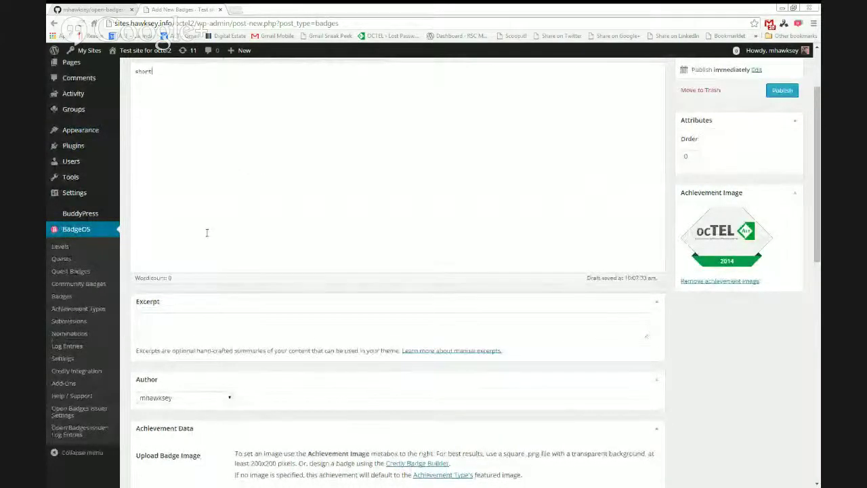
pyautogui.scroll(-3, 230, 316)
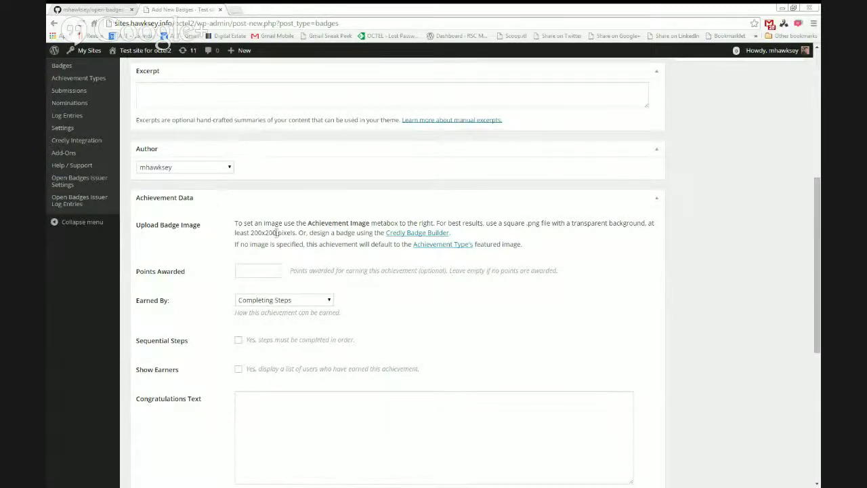
pyautogui.click(284, 302)
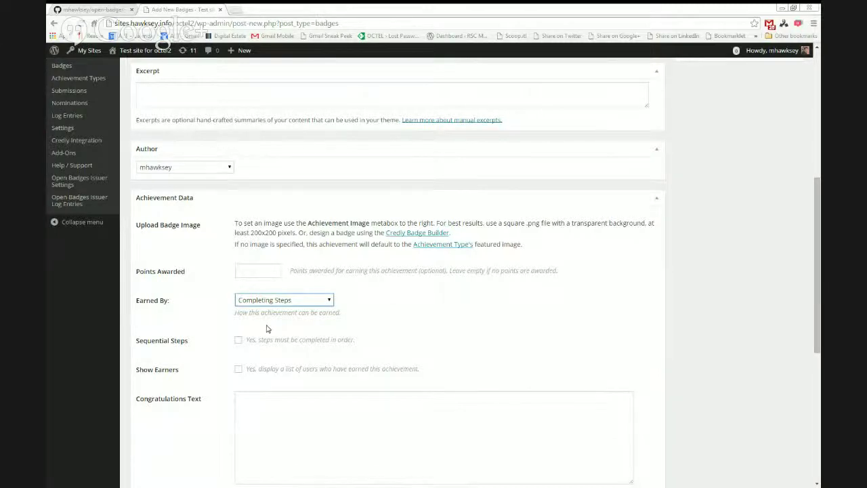
# - Set the required step's trigger to Any Achievement of Type and check the available achievement types
pyautogui.scroll(-5, 266, 329)
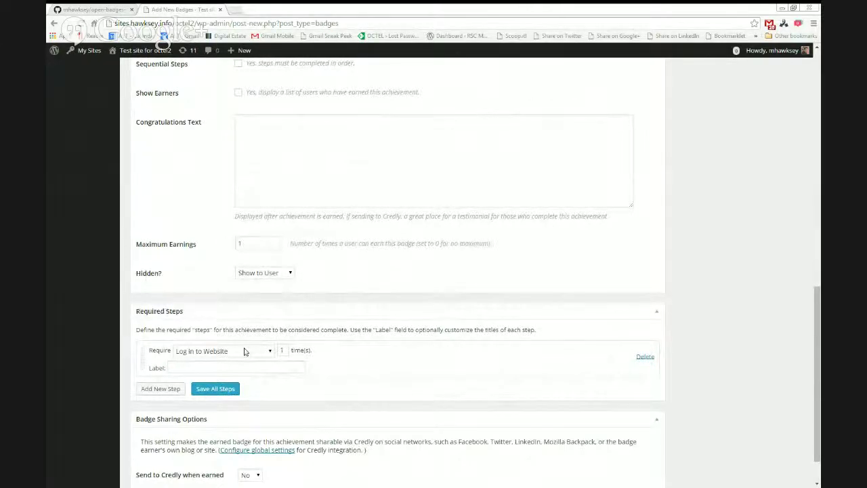
pyautogui.click(245, 352)
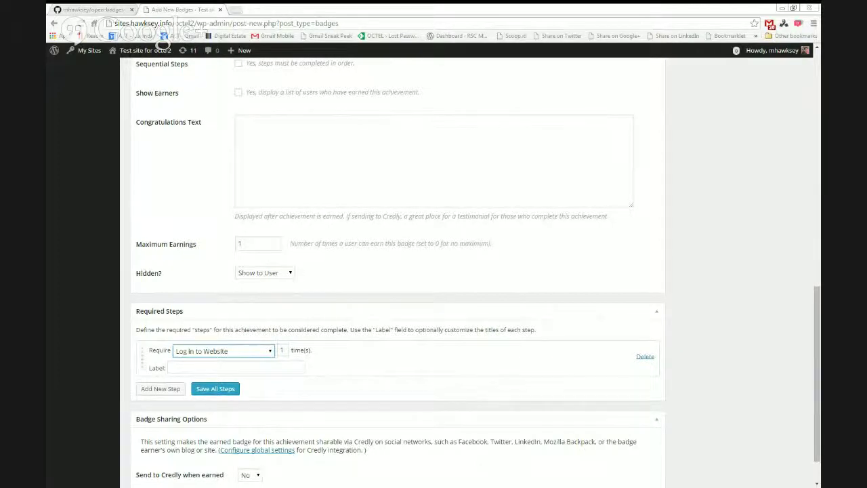
pyautogui.click(265, 415)
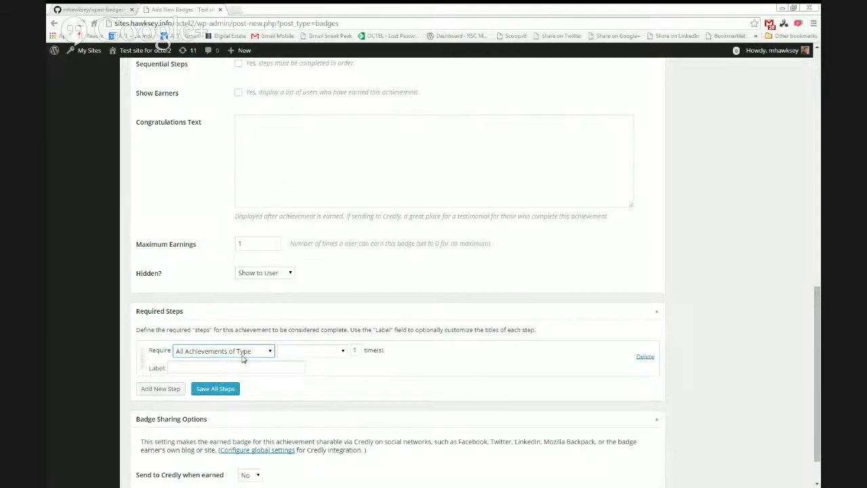
pyautogui.press('Up')
pyautogui.click(298, 351)
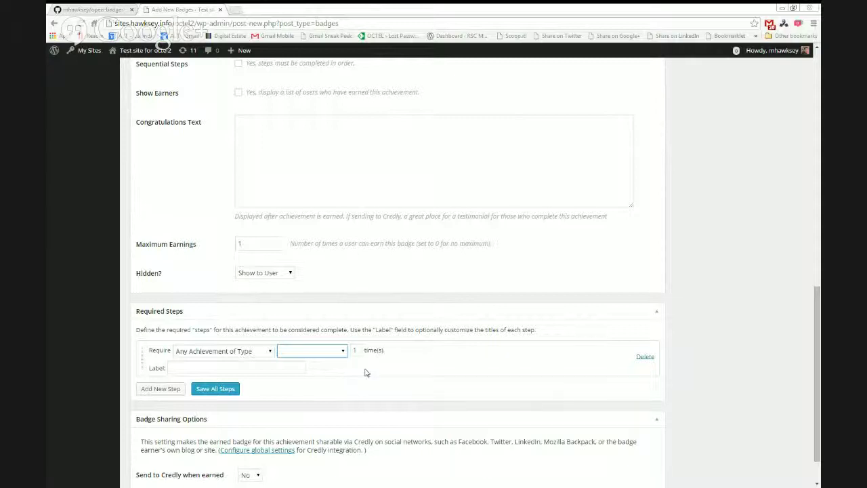
pyautogui.click(205, 351)
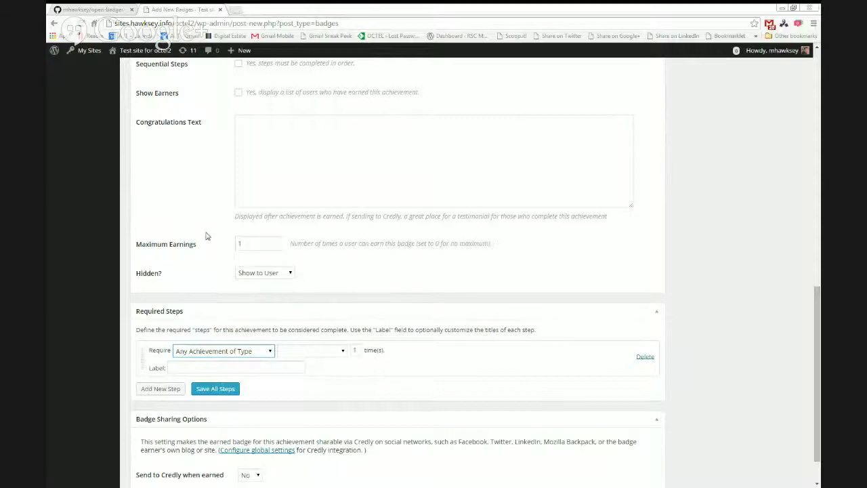
pyautogui.scroll(2, 208, 236)
pyautogui.scroll(1, 208, 236)
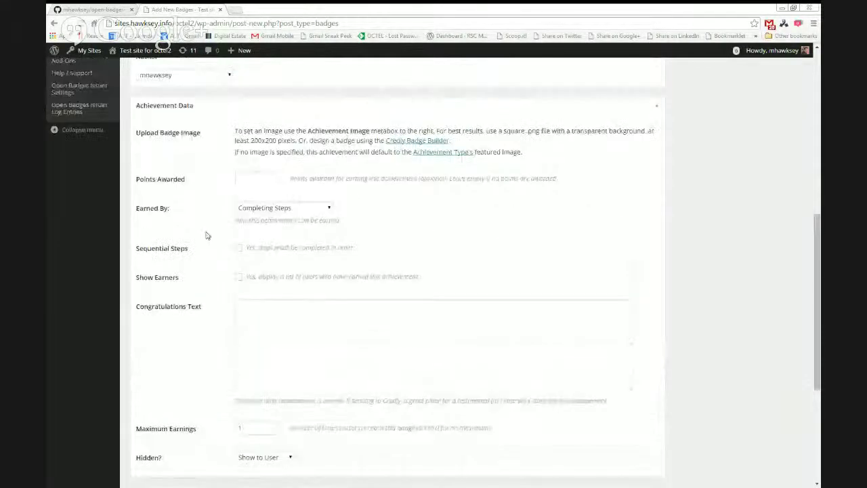
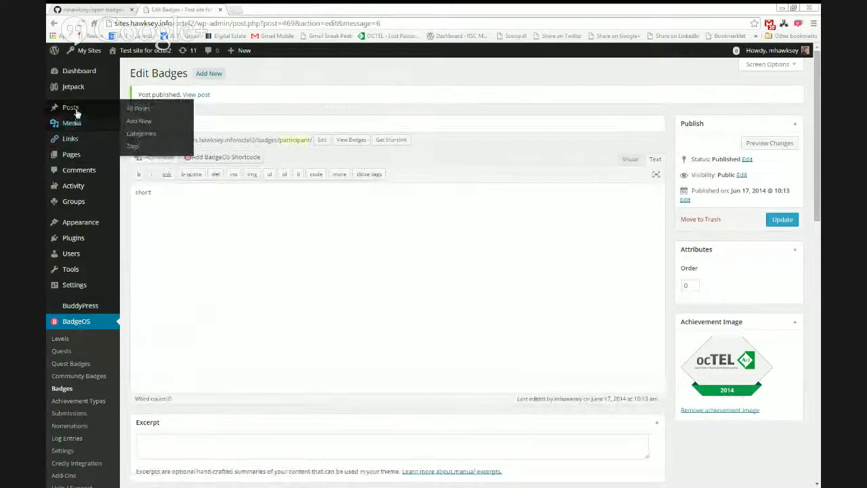
# - Start a new page and insert a BadgeOS Achievement List shortcode for the Badges type with a limit of 10 in its content
pyautogui.moveTo(73, 155)
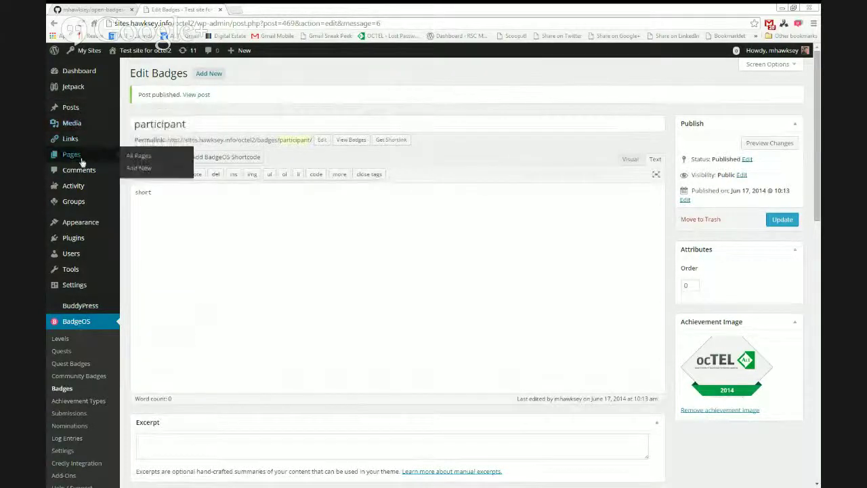
pyautogui.click(143, 170)
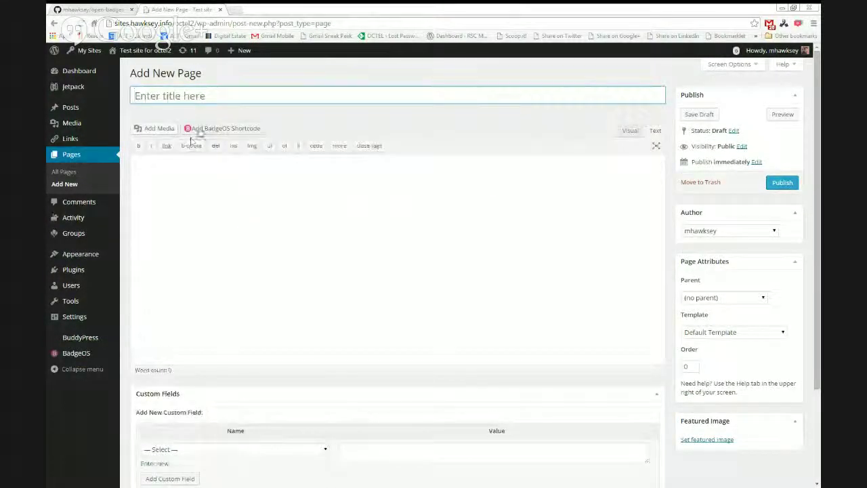
pyautogui.click(170, 163)
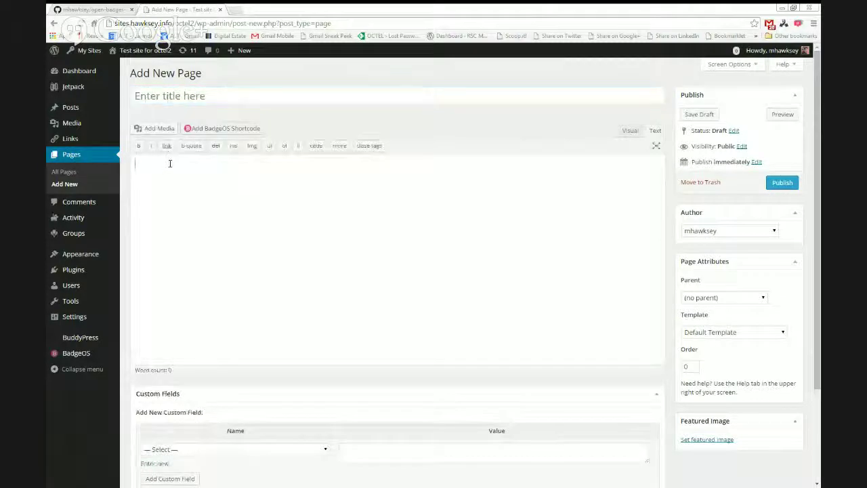
pyautogui.click(222, 128)
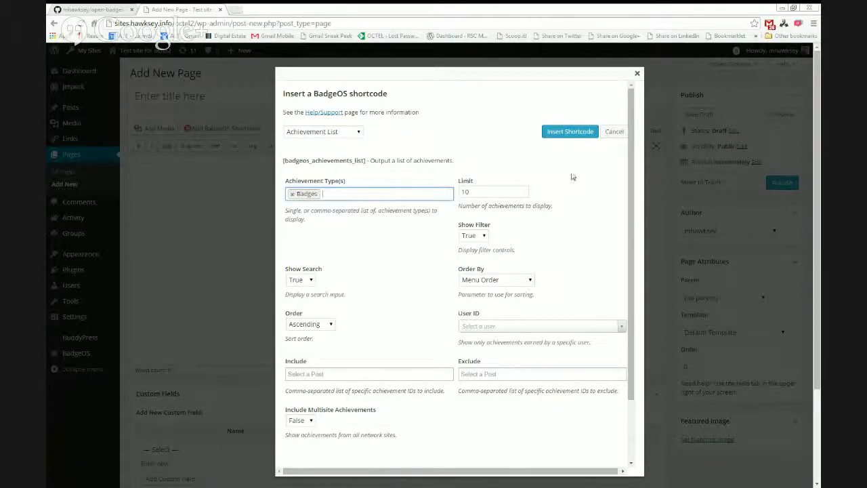
pyautogui.click(565, 133)
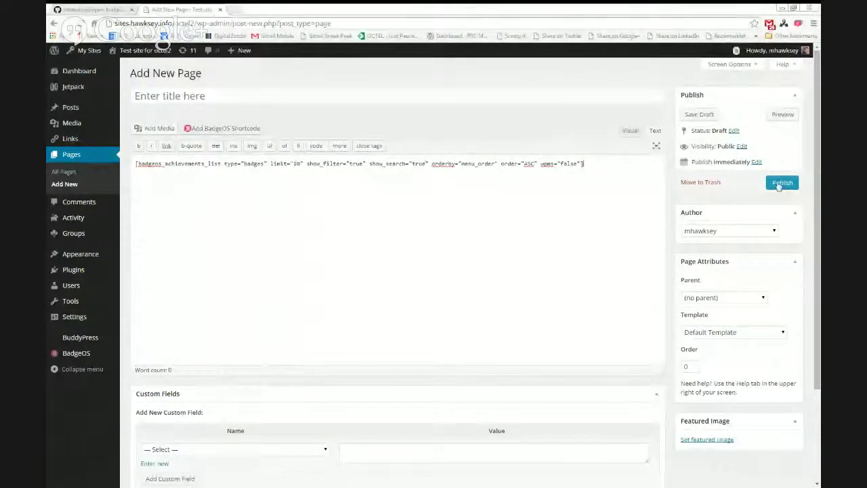
# - Title the new page "badge page", publish it and open the published page in a new tab
pyautogui.click(179, 94)
pyautogui.write('bad')
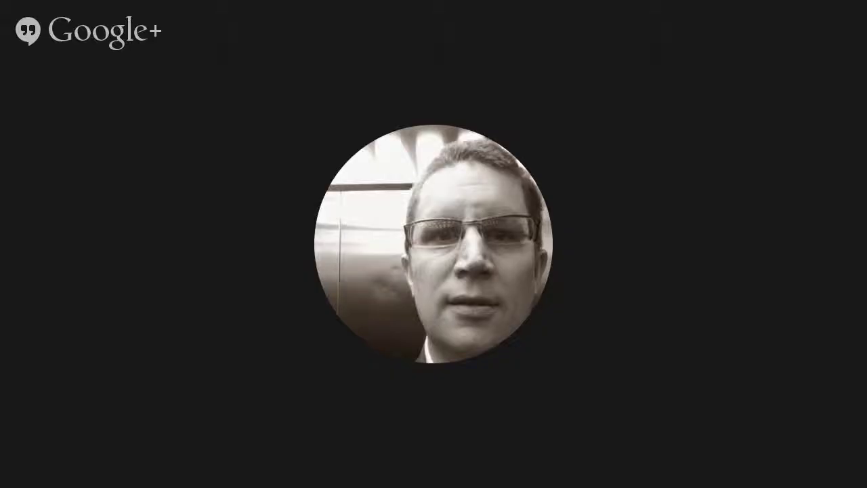
pyautogui.write('ge pa')
pyautogui.write('ge')
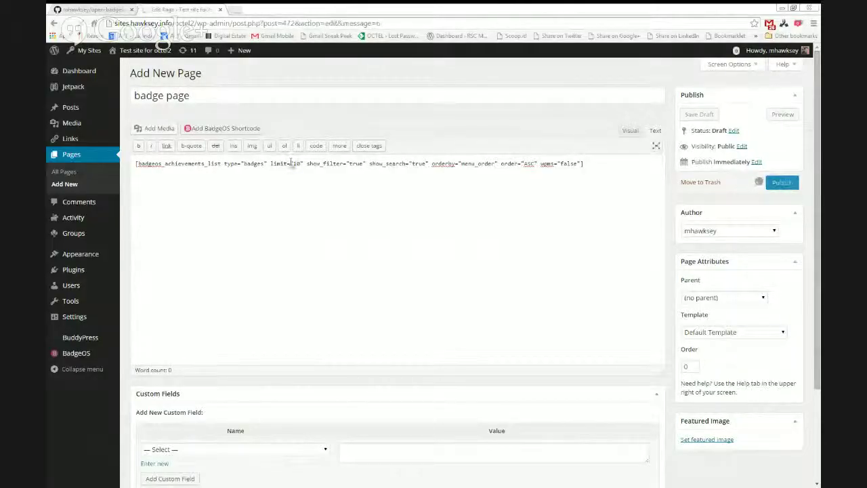
pyautogui.middleClick(324, 142)
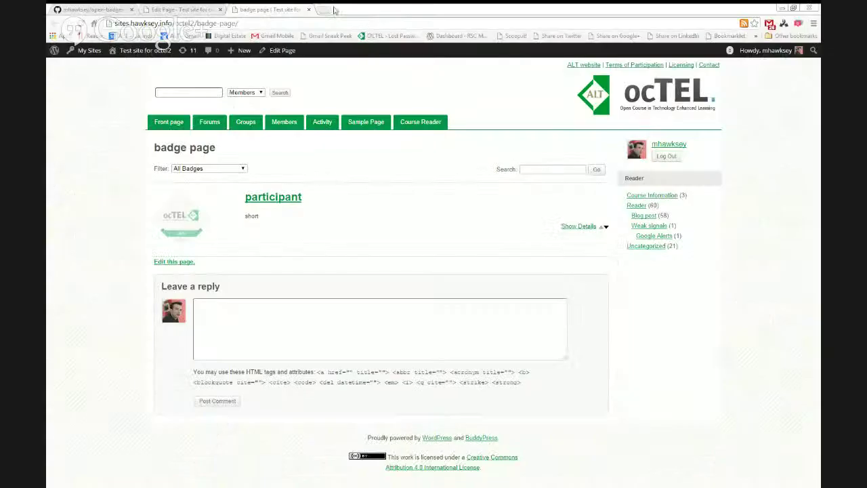
# - Open the ocTEL 2014 course site in a new browser tab
pyautogui.click(321, 10)
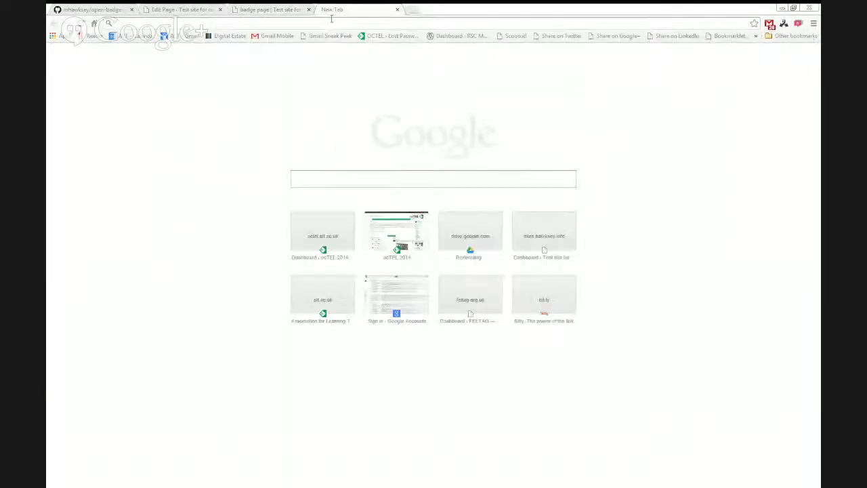
pyautogui.write('octel')
pyautogui.press('Down')
pyautogui.press('Down')
pyautogui.press('Return')
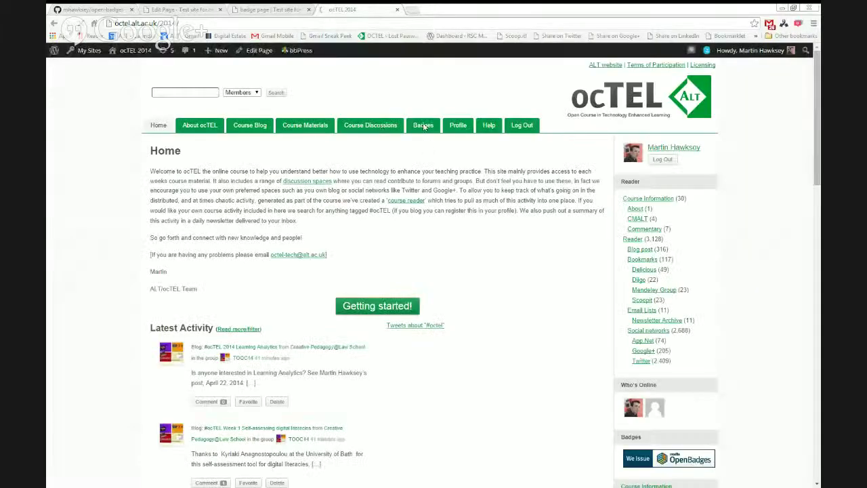
# - Examine the Week 1 Badges page on the ocTEL site and compare it with the test site's badge page
pyautogui.moveTo(422, 126)
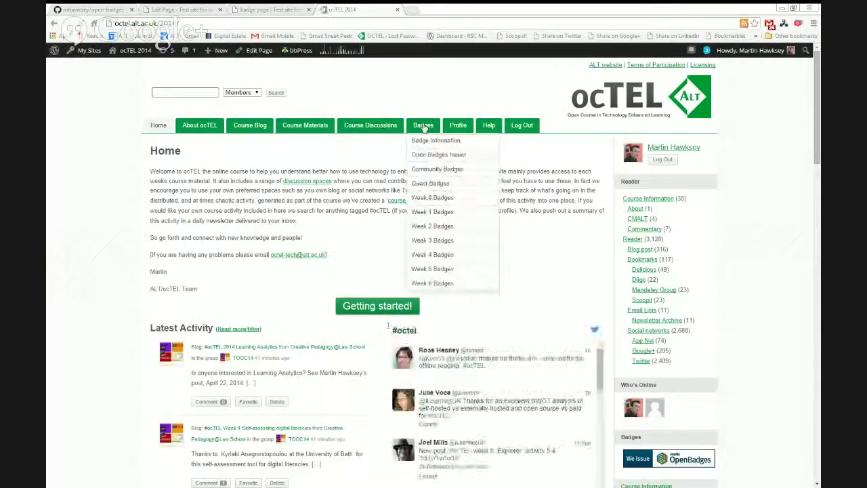
pyautogui.click(426, 212)
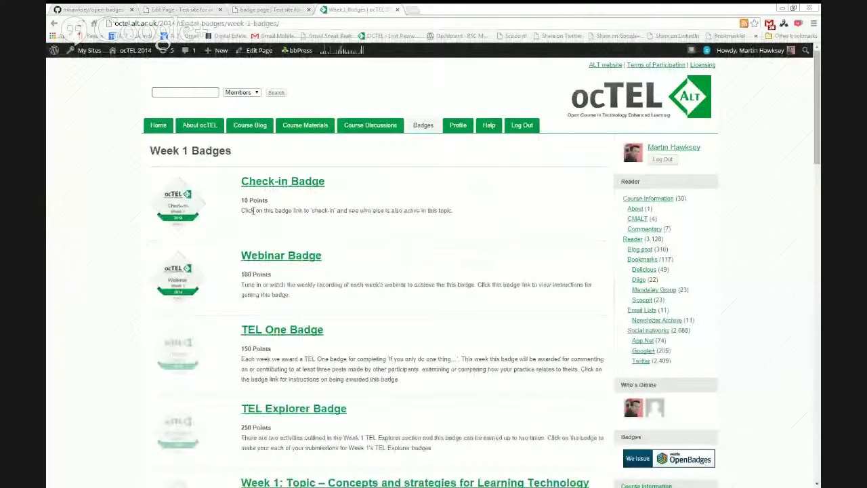
pyautogui.scroll(-2, 267, 387)
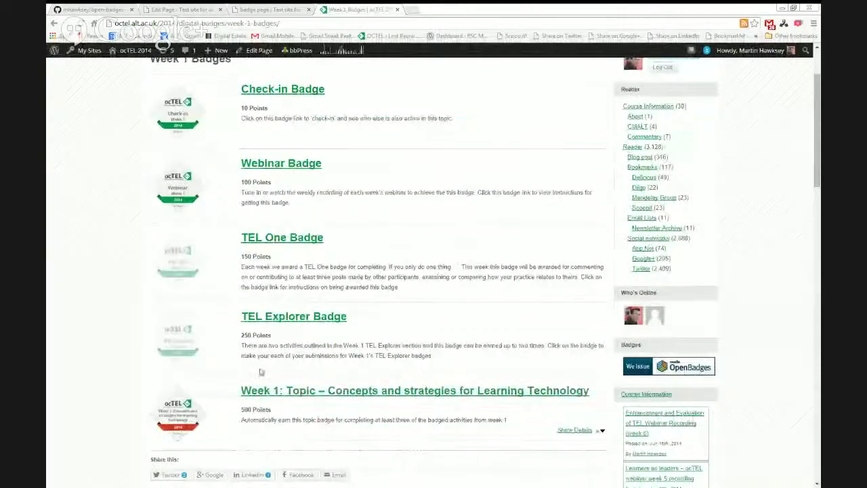
pyautogui.scroll(2, 248, 372)
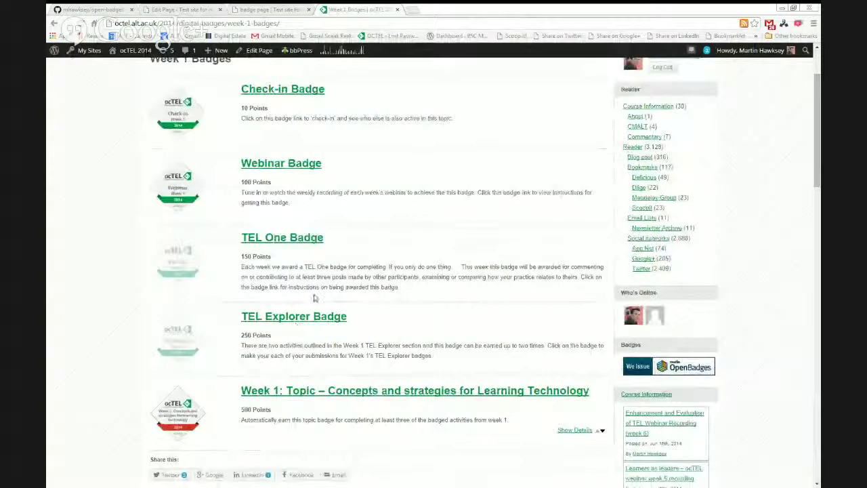
pyautogui.scroll(2, 342, 291)
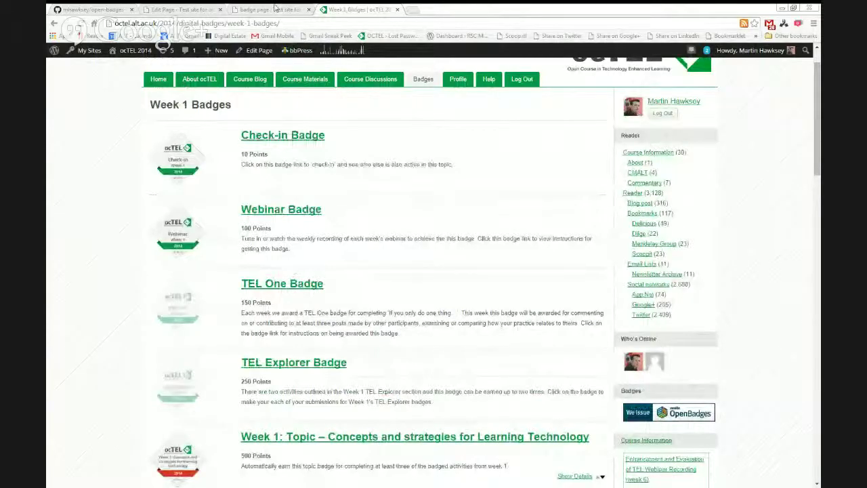
pyautogui.click(276, 8)
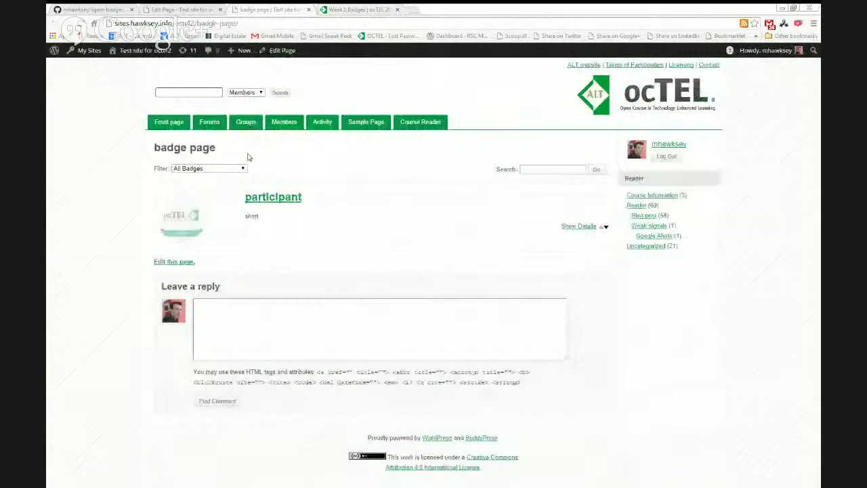
pyautogui.click(381, 8)
# - View the Week 6 course materials page with its Check-in Badge and open that page for editing
pyautogui.moveTo(305, 78)
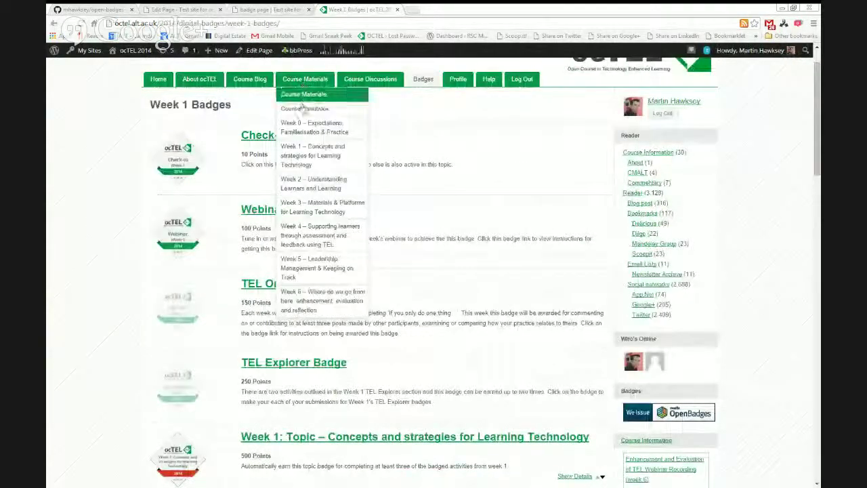
pyautogui.click(303, 297)
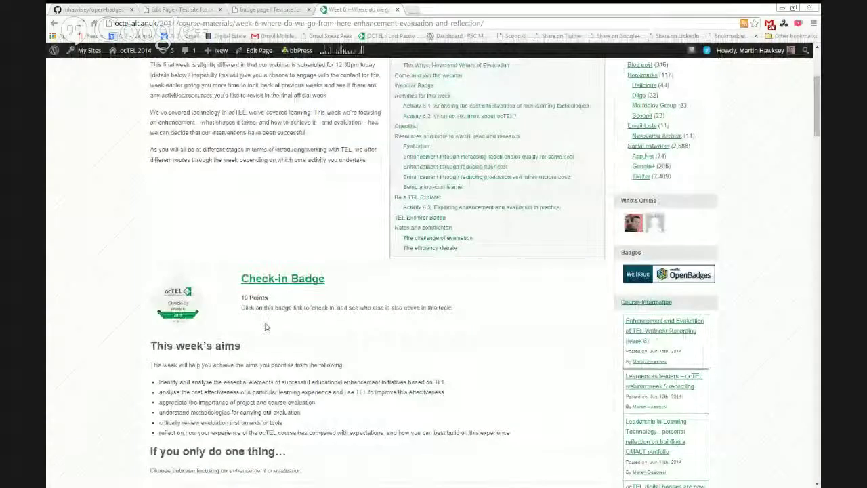
pyautogui.scroll(3, 269, 340)
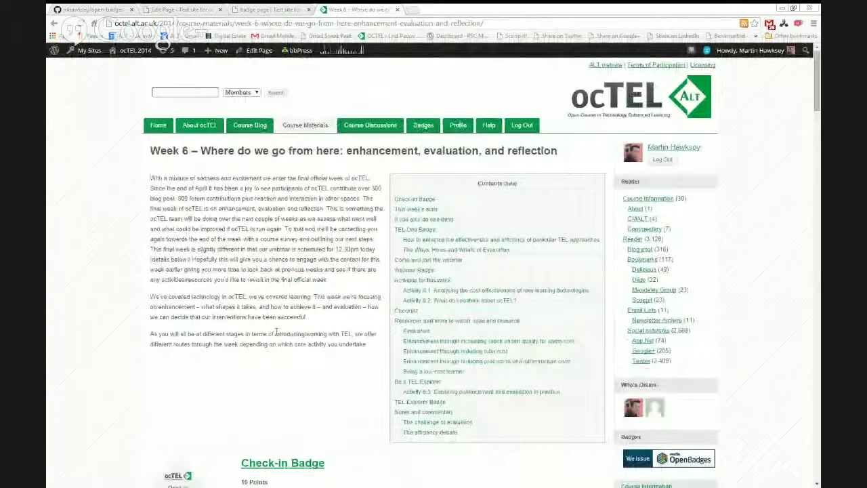
pyautogui.click(258, 52)
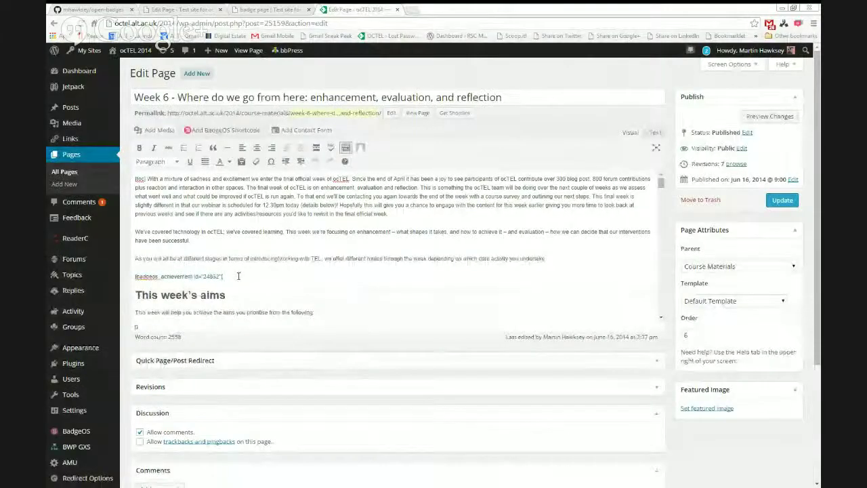
# - Set up a BadgeOS Single Achievement shortcode for the Webinar Badge, and cancel without inserting it
pyautogui.click(230, 130)
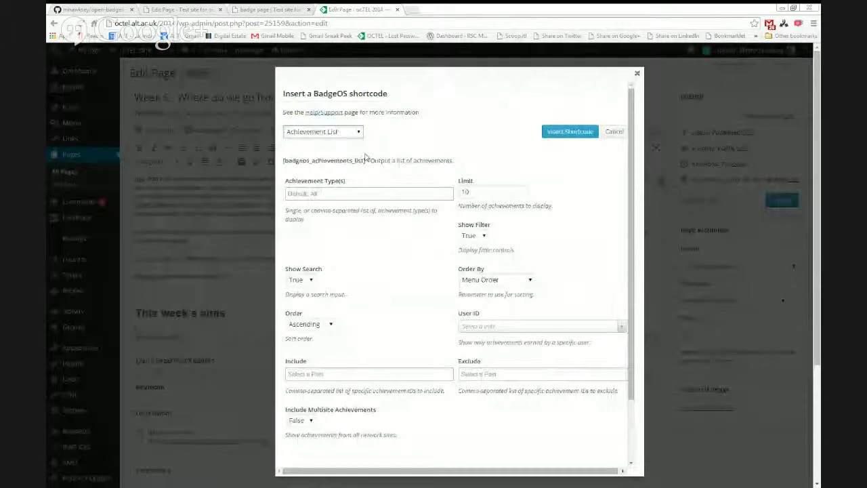
pyautogui.click(316, 155)
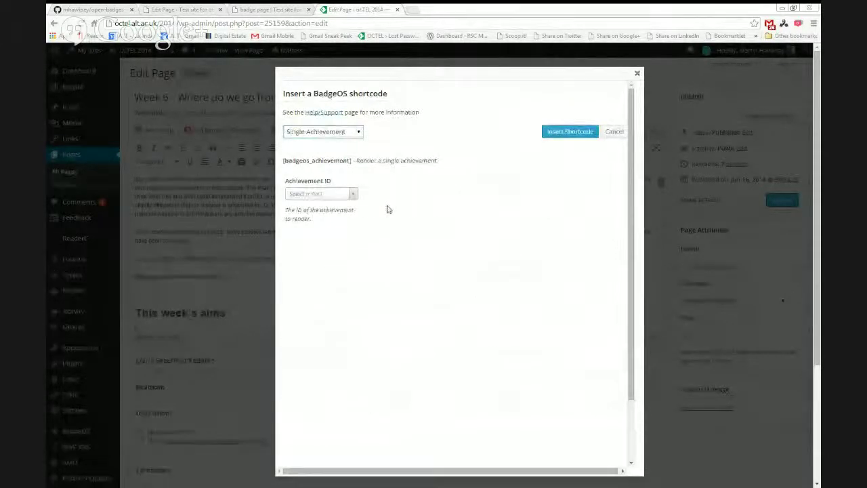
pyautogui.click(312, 195)
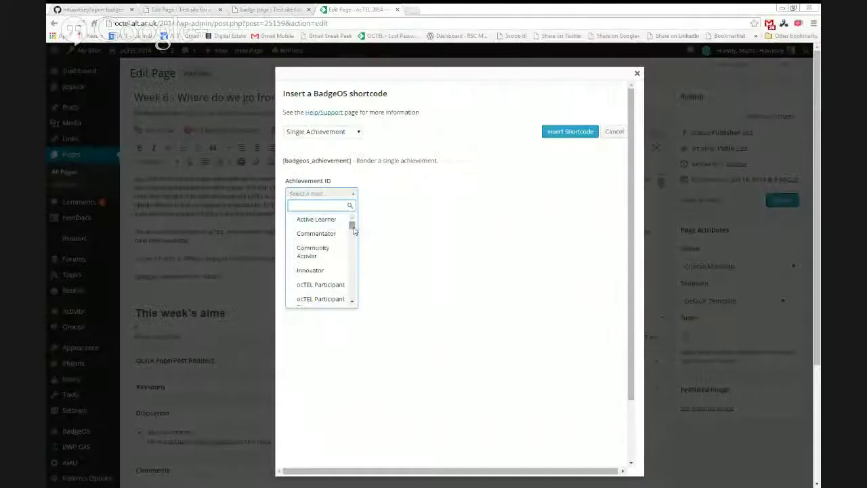
pyautogui.moveTo(352, 226)
pyautogui.mouseDown()
pyautogui.moveTo(353, 249)
pyautogui.moveTo(351, 242)
pyautogui.mouseUp()
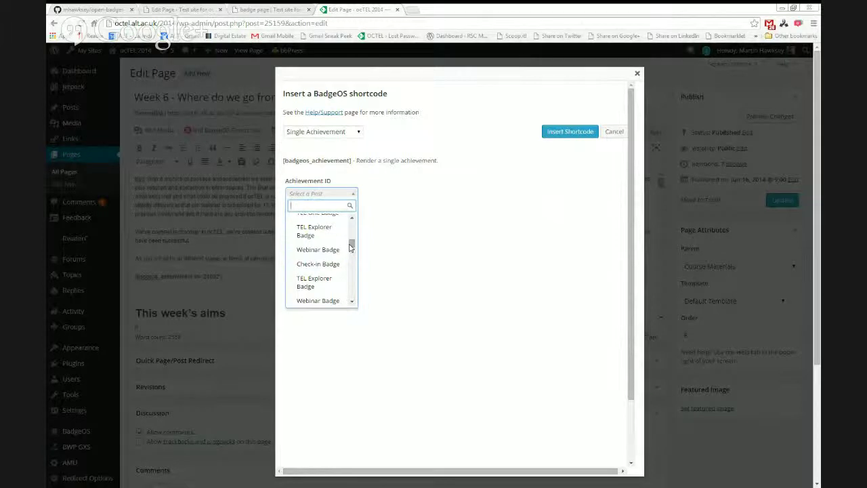
pyautogui.scroll(-1, 351, 248)
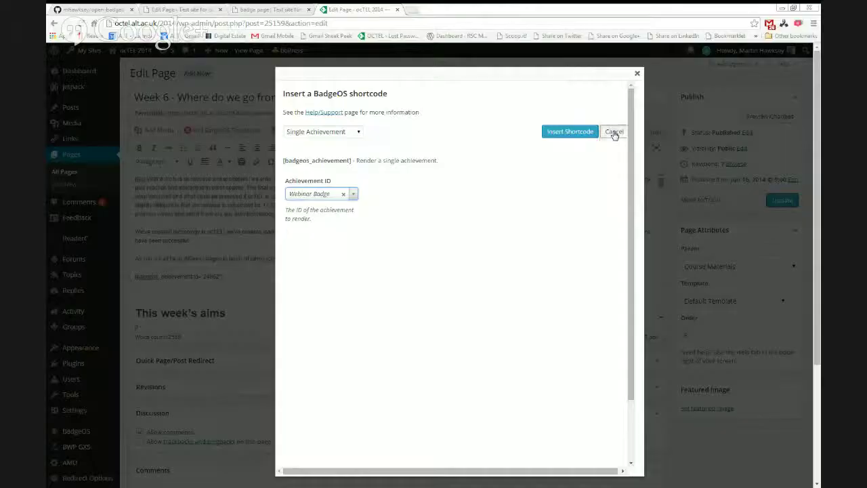
pyautogui.click(615, 132)
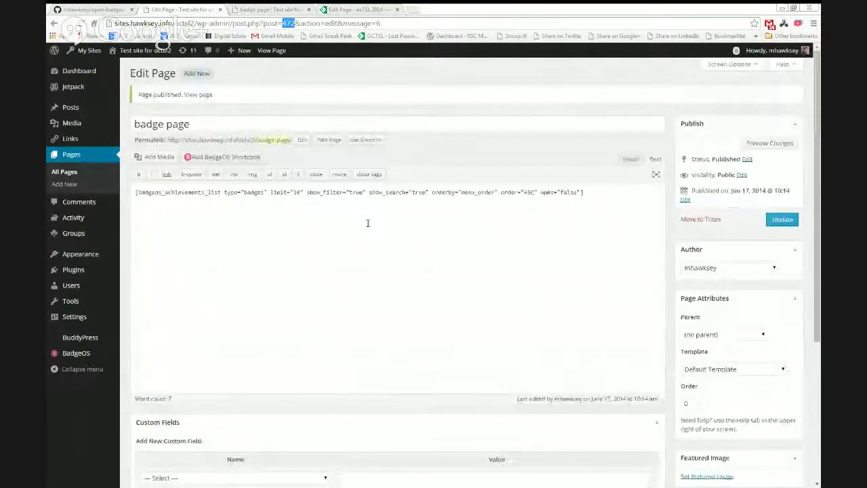
# - Return to the Week 6 page's editor and examine where the badge shortcodes are placed in its content
pyautogui.click(254, 10)
pyautogui.click(351, 9)
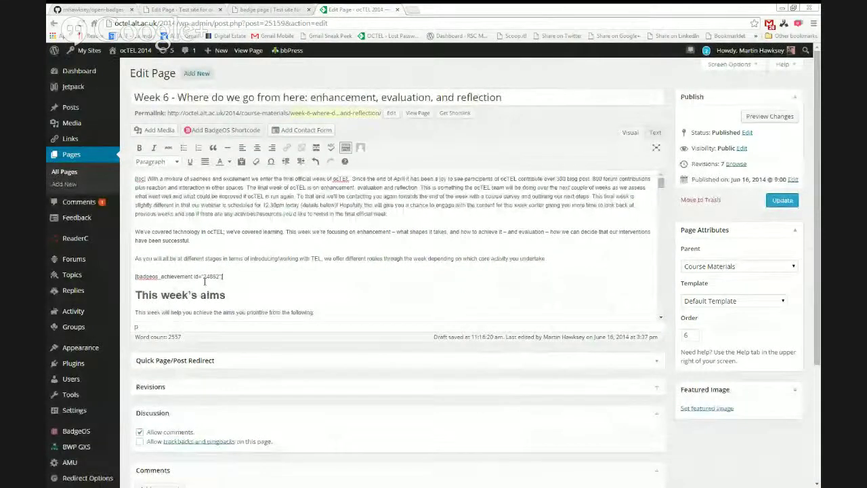
pyautogui.scroll(-3, 204, 280)
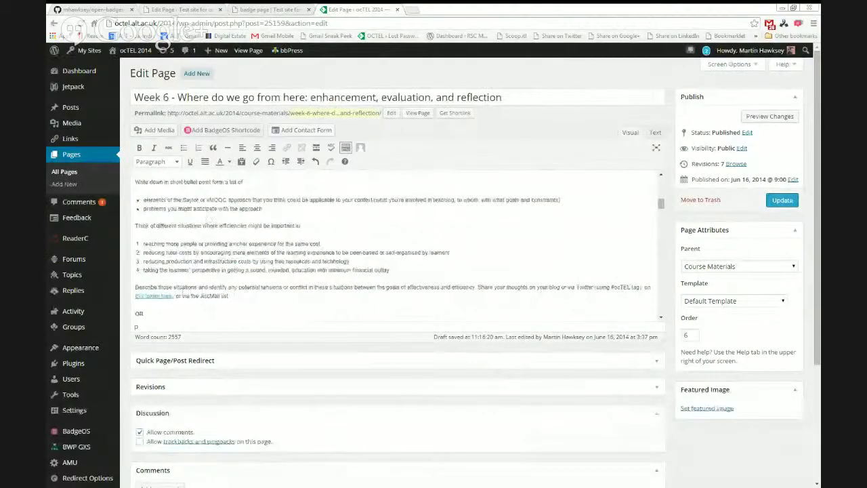
pyautogui.scroll(-10, 220, 278)
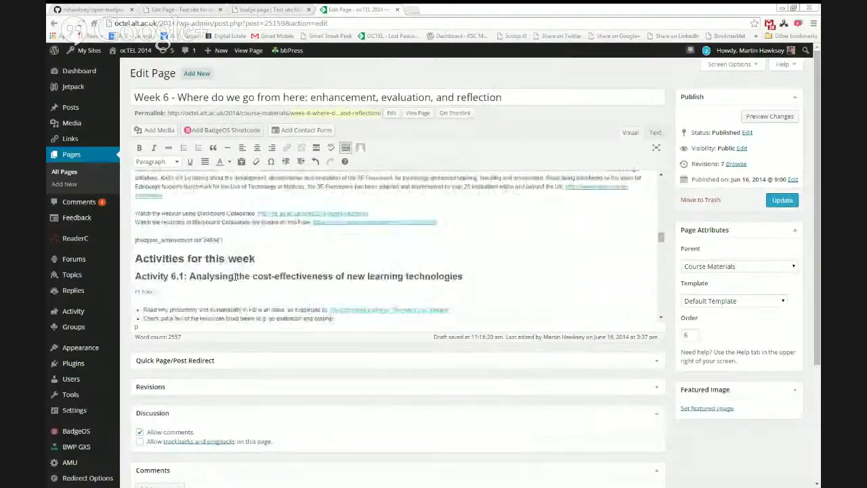
pyautogui.scroll(-3, 305, 305)
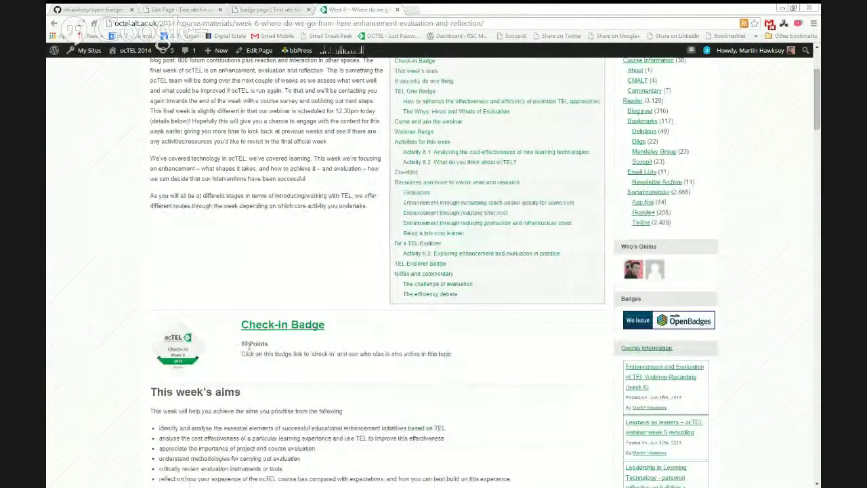
# - Read the Check-in Badge's description on the published Week 6 page and open the badge's own page
pyautogui.moveTo(242, 353); pyautogui.dragTo(453, 354)
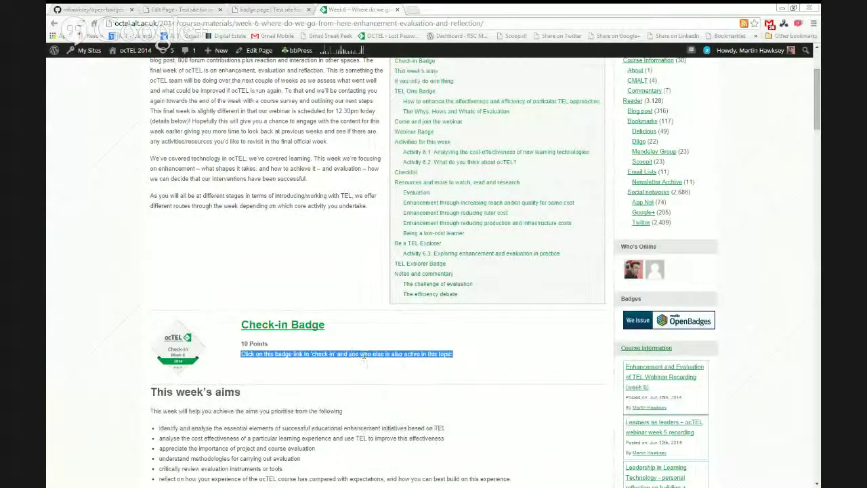
pyautogui.scroll(-1, 310, 358)
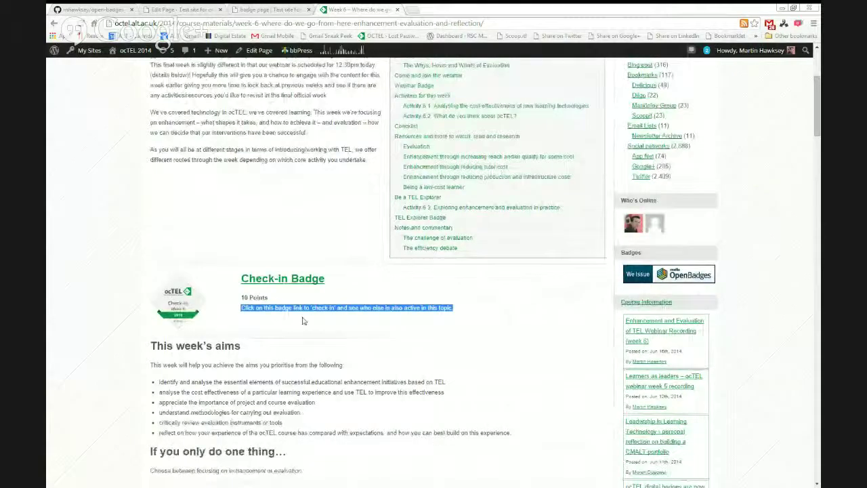
pyautogui.click(296, 319)
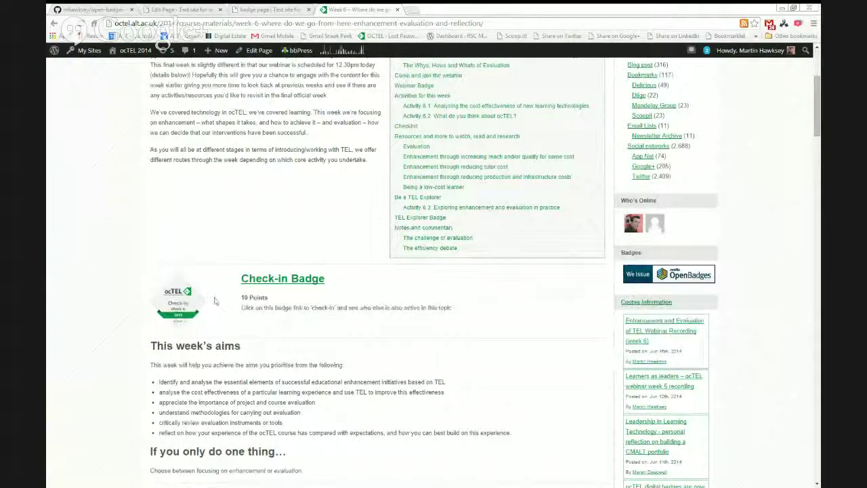
pyautogui.click(284, 289)
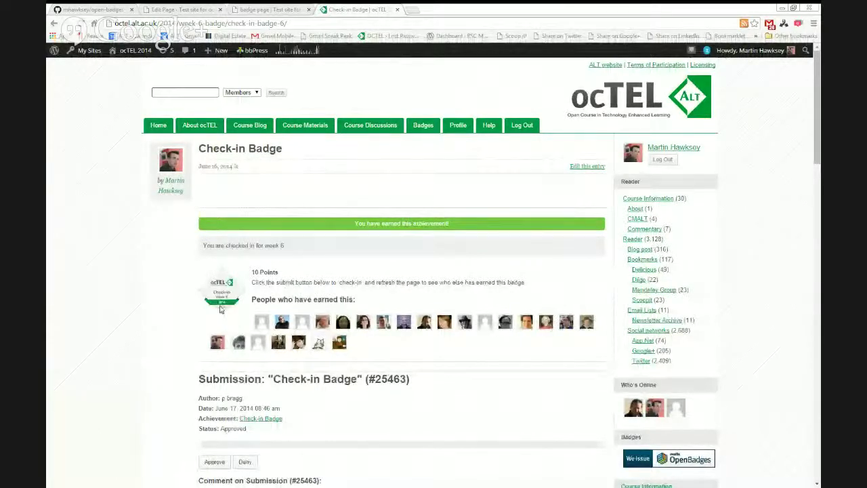
# - Examine the list of earners, the submissions and their approval and comment options on the Check-in Badge page
pyautogui.scroll(-2, 208, 270)
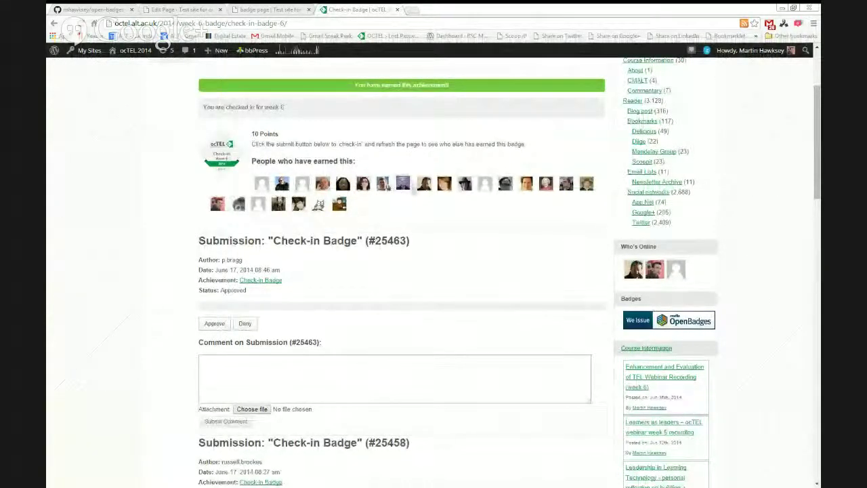
pyautogui.scroll(2, 374, 217)
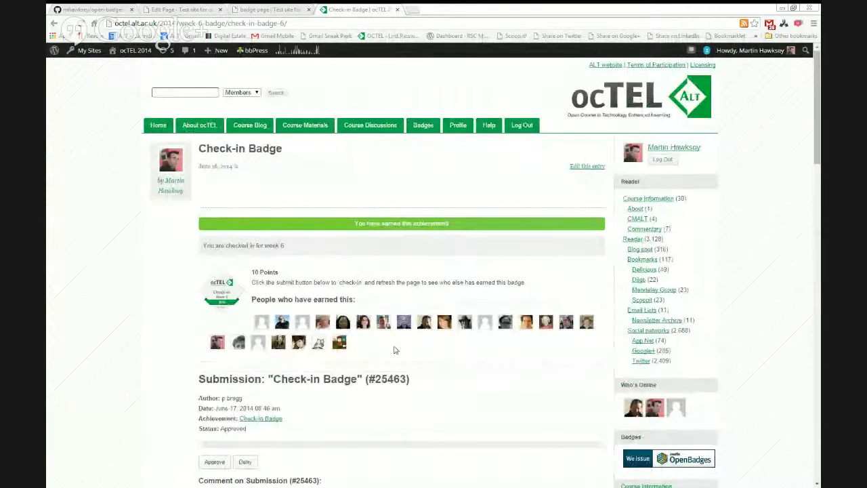
pyautogui.scroll(-2, 392, 350)
pyautogui.scroll(-1, 393, 350)
pyautogui.scroll(1, 392, 350)
pyautogui.scroll(-1, 213, 372)
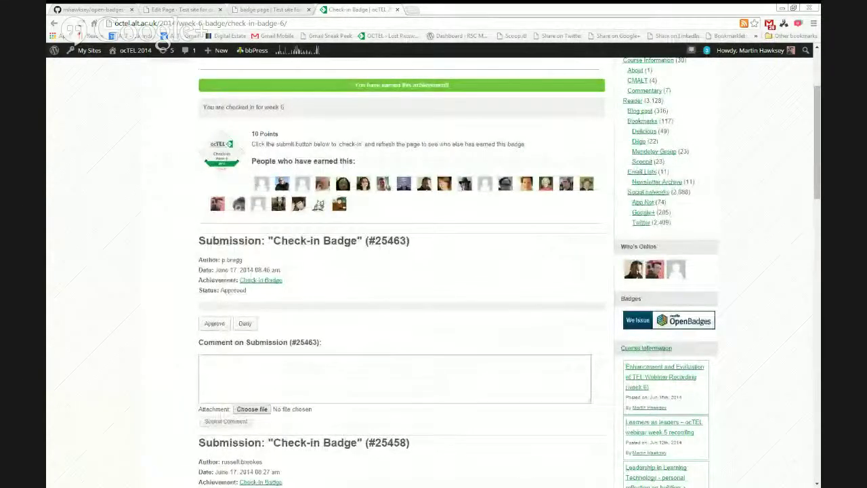
pyautogui.moveTo(189, 243); pyautogui.dragTo(265, 311)
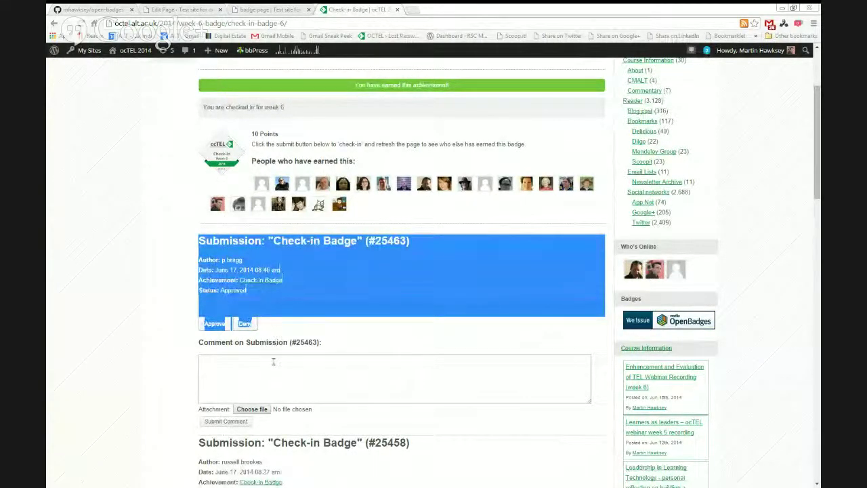
pyautogui.scroll(-1, 272, 362)
pyautogui.click(242, 336)
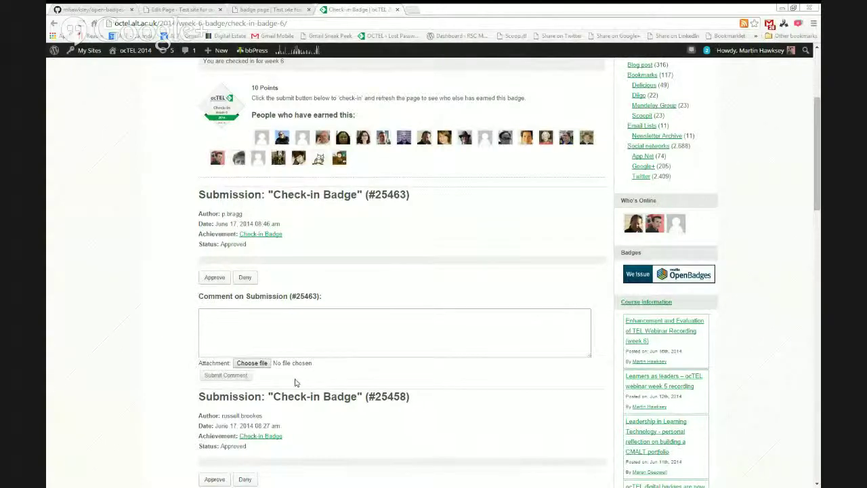
pyautogui.scroll(3, 316, 350)
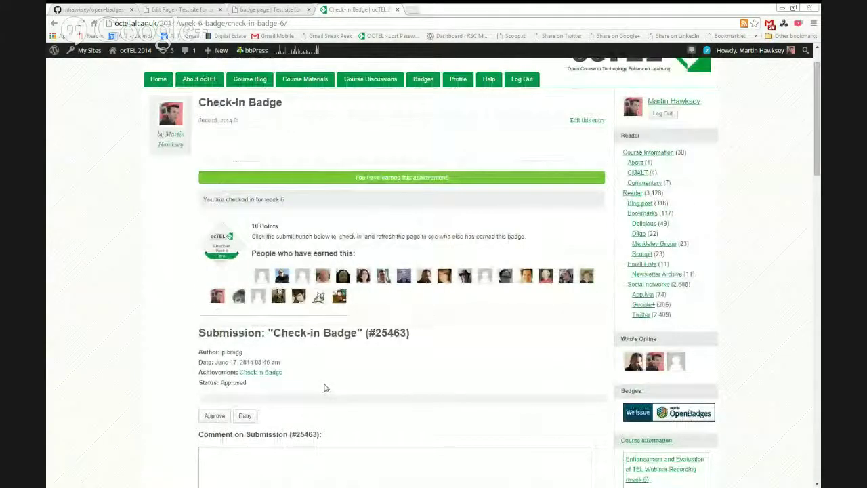
# - Revisit the open-badges-issuer-addon repository and the test site's badge page, and open the Open Badges Issuer page of the ocTEL site
pyautogui.scroll(1, 324, 387)
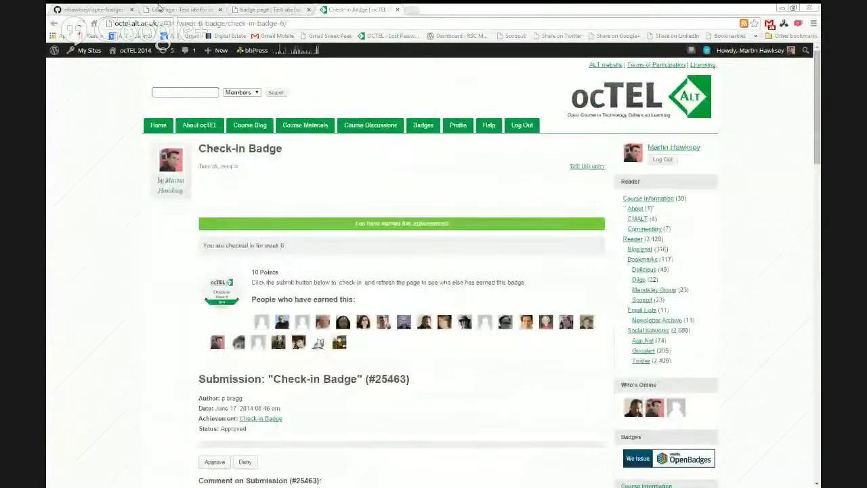
pyautogui.click(119, 9)
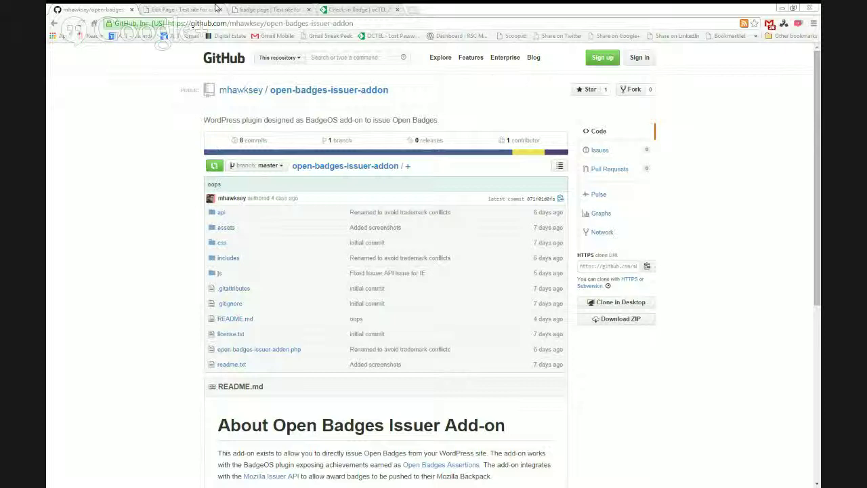
pyautogui.click(254, 10)
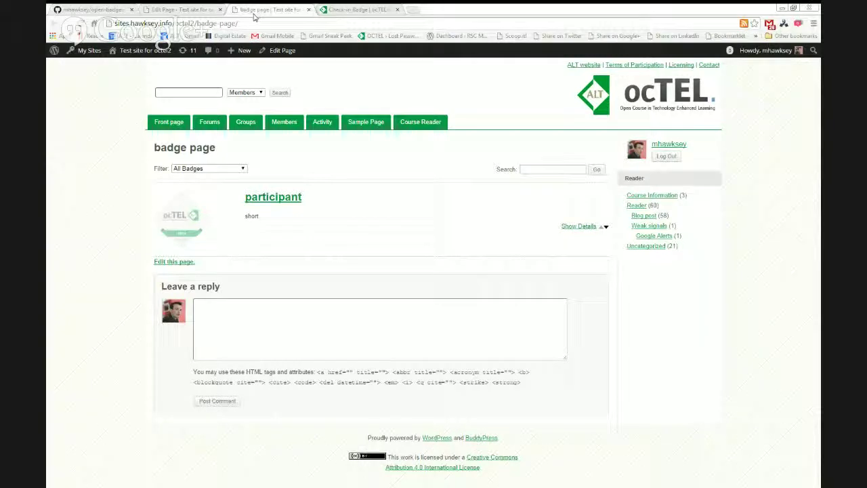
pyautogui.click(345, 9)
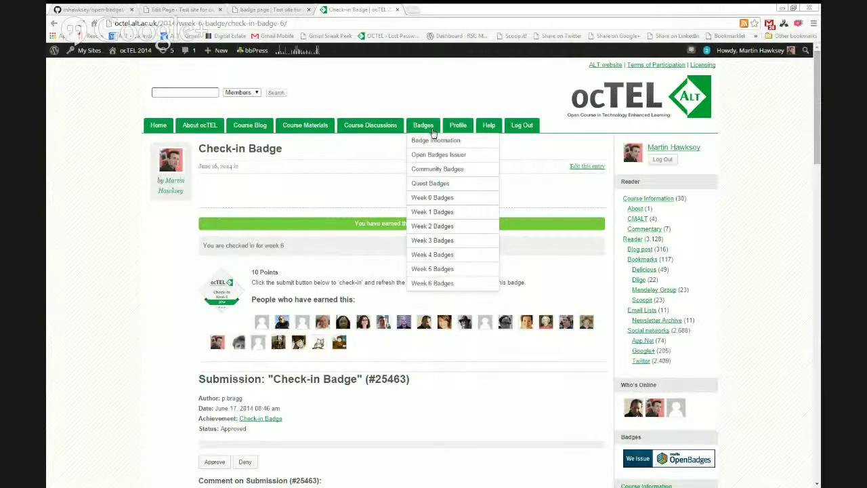
pyautogui.click(437, 160)
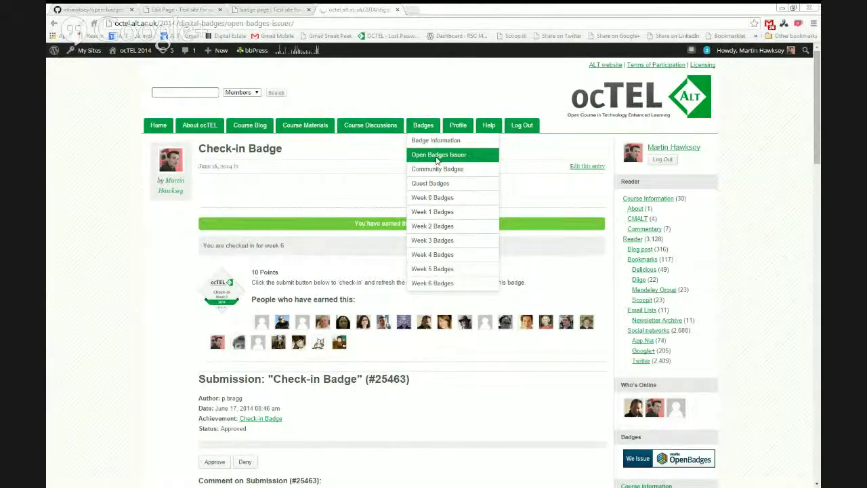
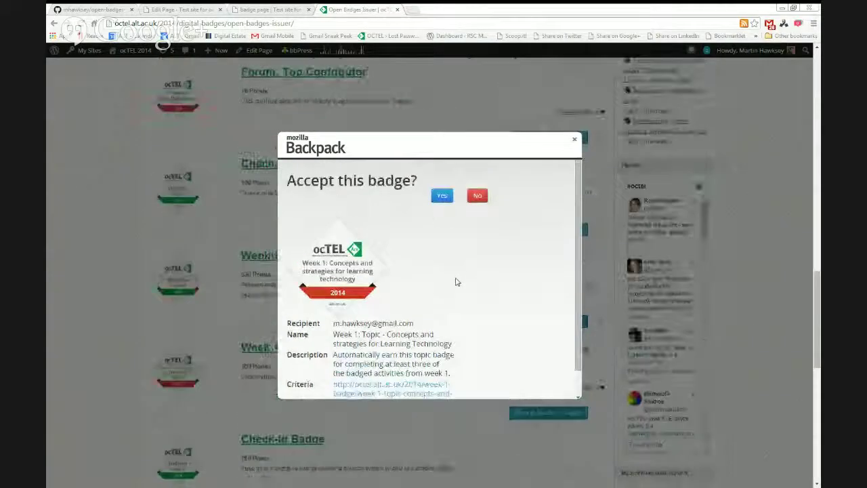
# - Accept the Week 1 topic badge into the Mozilla Backpack and close the Backpack dialog
pyautogui.click(441, 196)
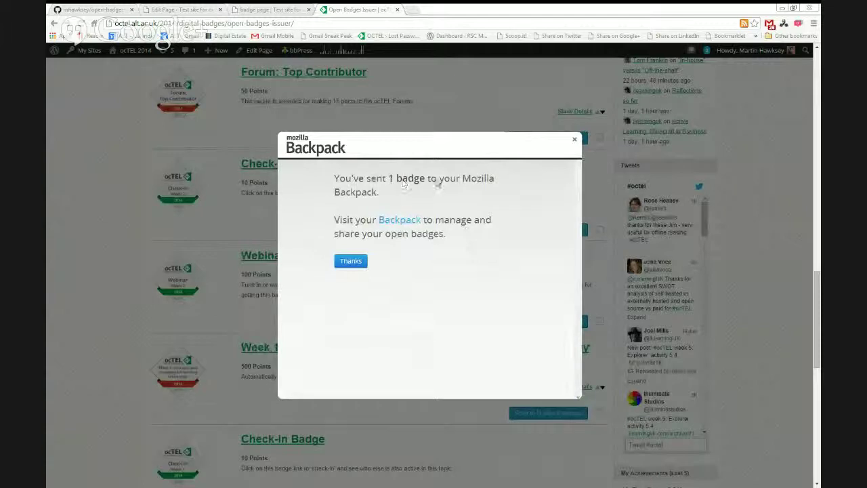
pyautogui.click(351, 263)
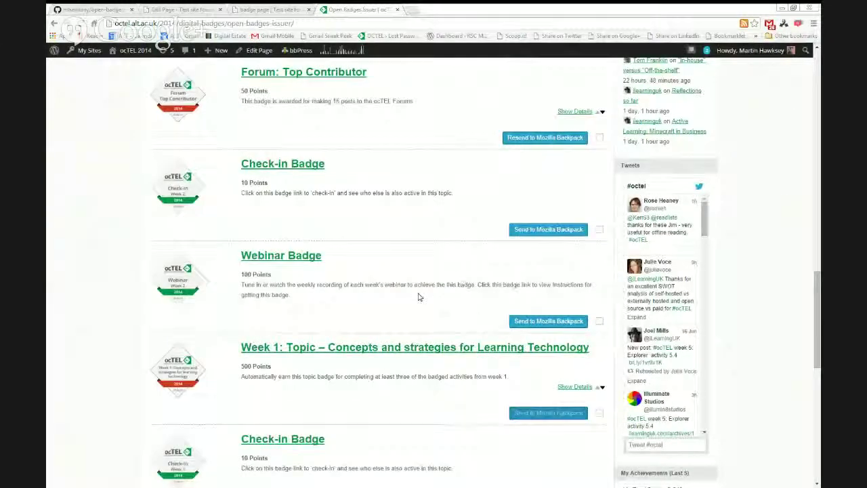
# - Copy the assertion URL from the data-uid attribute of the Week 1 topic badge's Mozilla Backpack link in the page's HTML
pyautogui.scroll(-1, 418, 297)
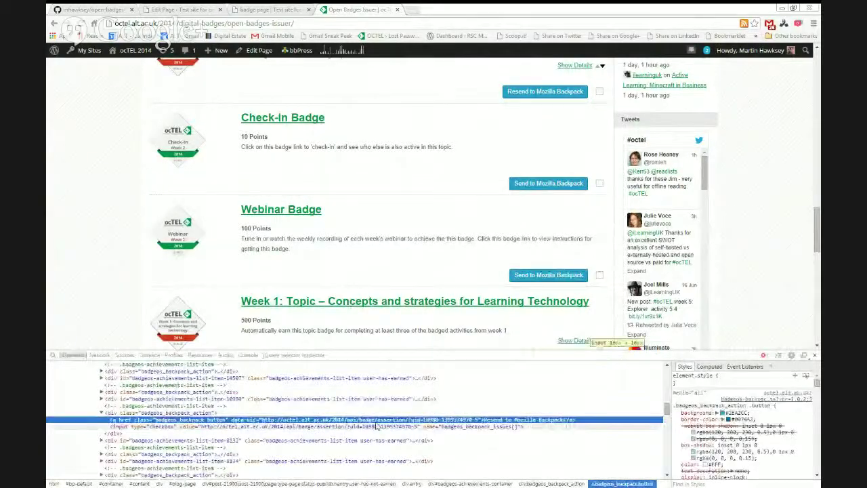
pyautogui.doubleClick(376, 420)
pyautogui.hotkey('ctrl', 'c')
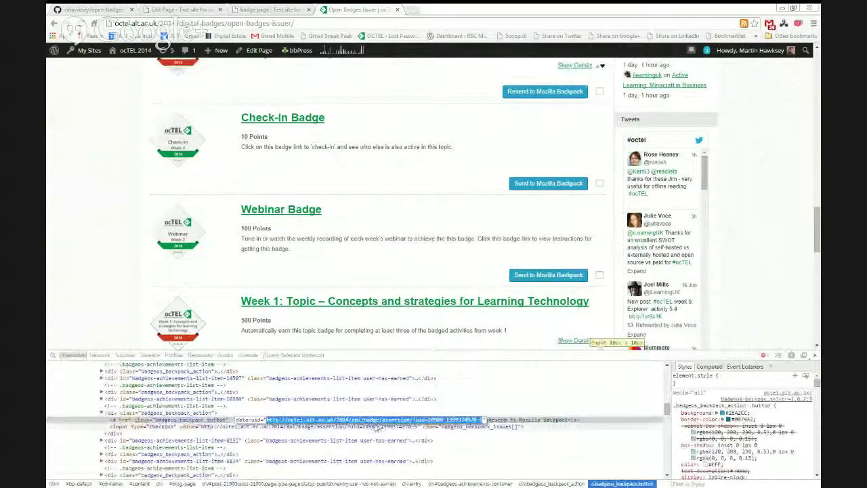
pyautogui.click(504, 322)
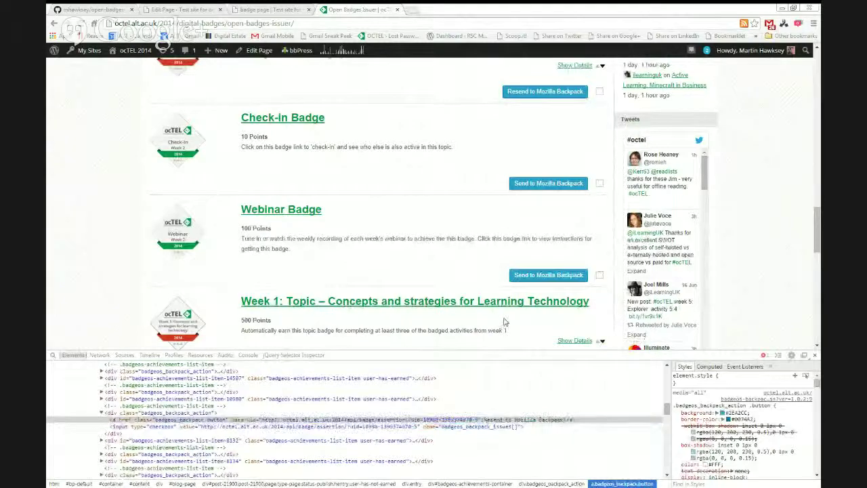
# - Load the copied badge assertion URL in a new browser tab, pointing out its badge/assertion path
pyautogui.click(408, 9)
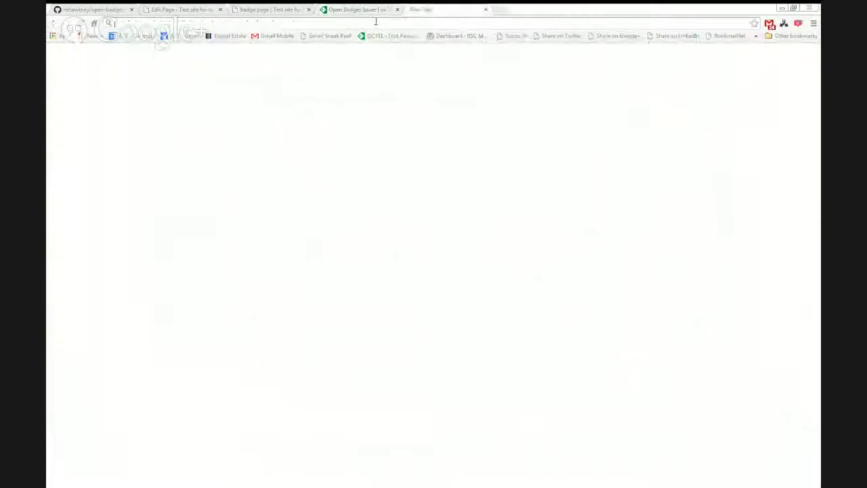
pyautogui.hotkey('ctrl', 'v')
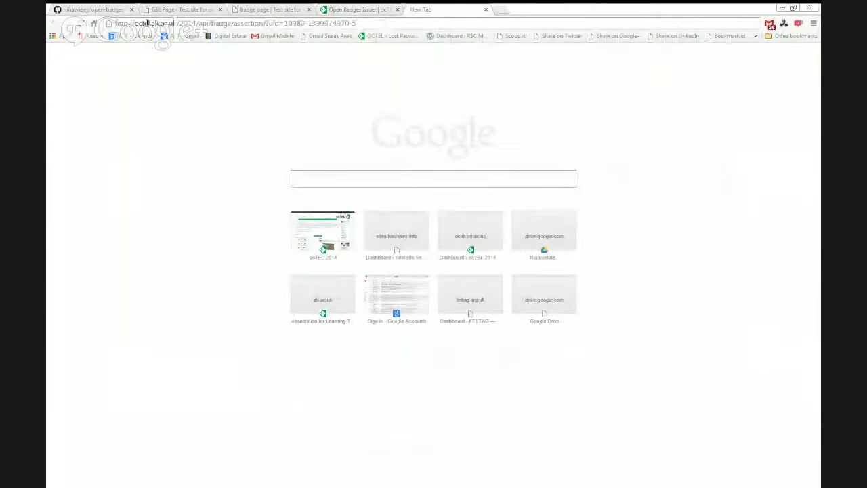
pyautogui.moveTo(133, 23); pyautogui.dragTo(268, 25)
pyautogui.click(233, 23)
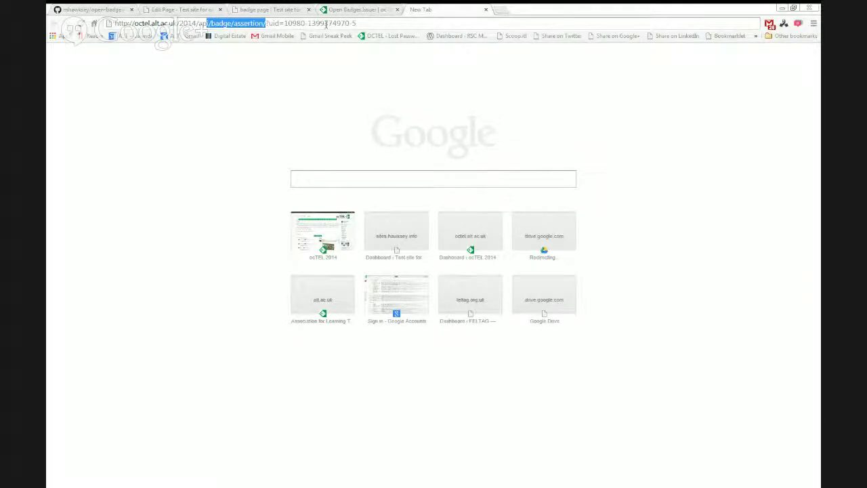
pyautogui.click(355, 24)
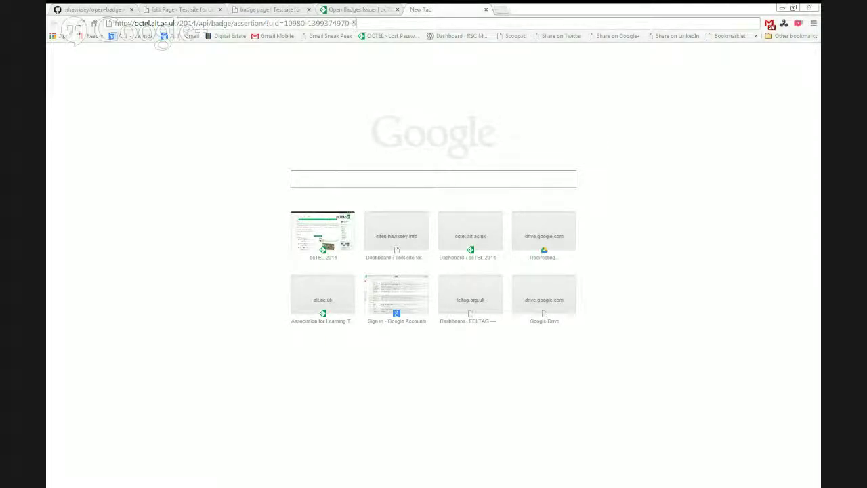
pyautogui.press('Return')
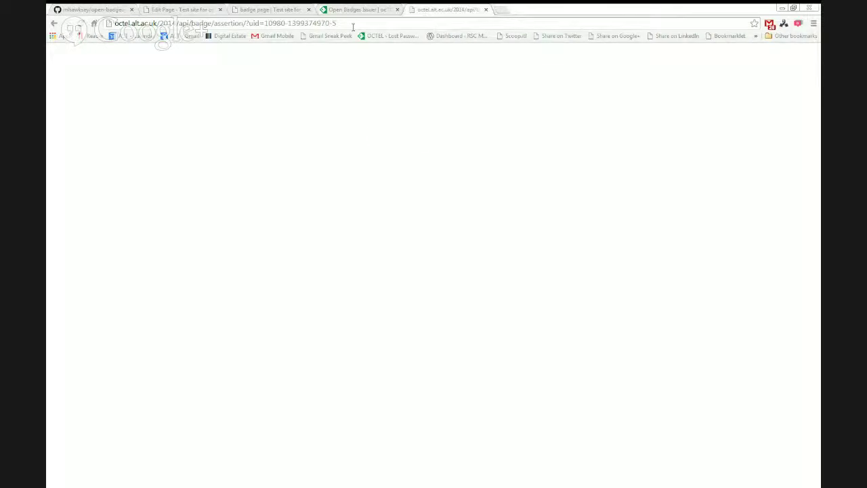
# - Examine the segments of the uid parameter and the 2014 site path in the assertion's URL
pyautogui.moveTo(264, 23); pyautogui.dragTo(336, 23)
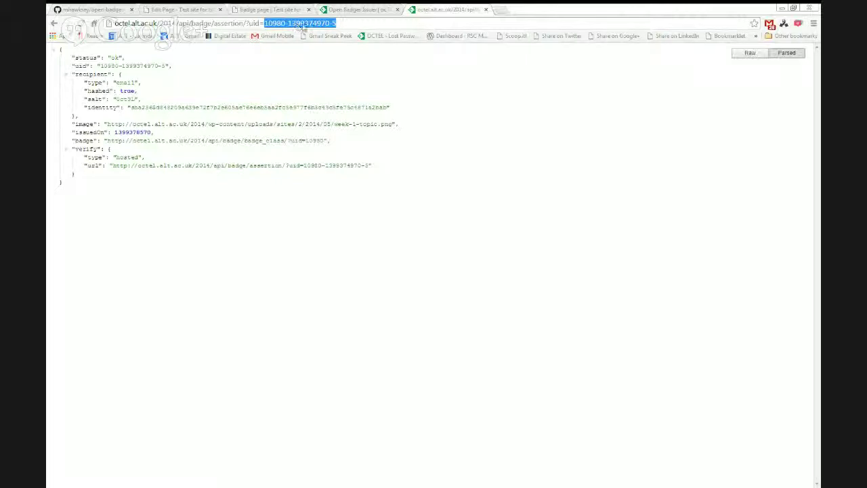
pyautogui.moveTo(287, 23); pyautogui.dragTo(330, 24)
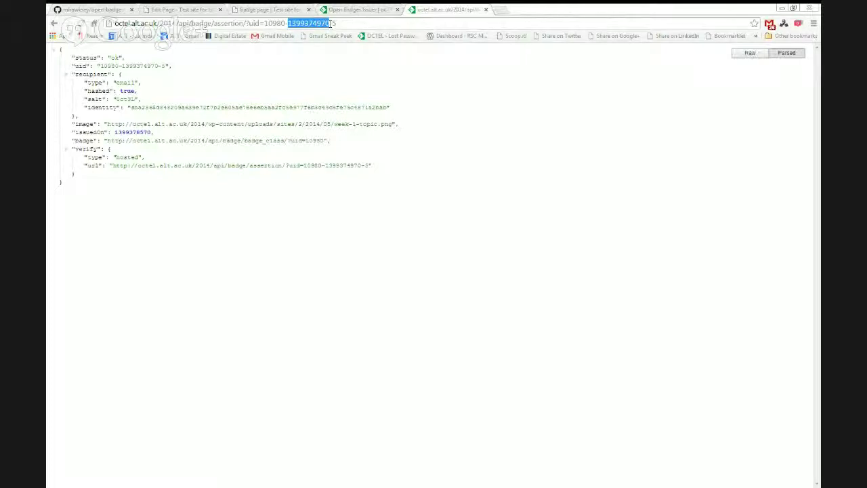
pyautogui.click(332, 23)
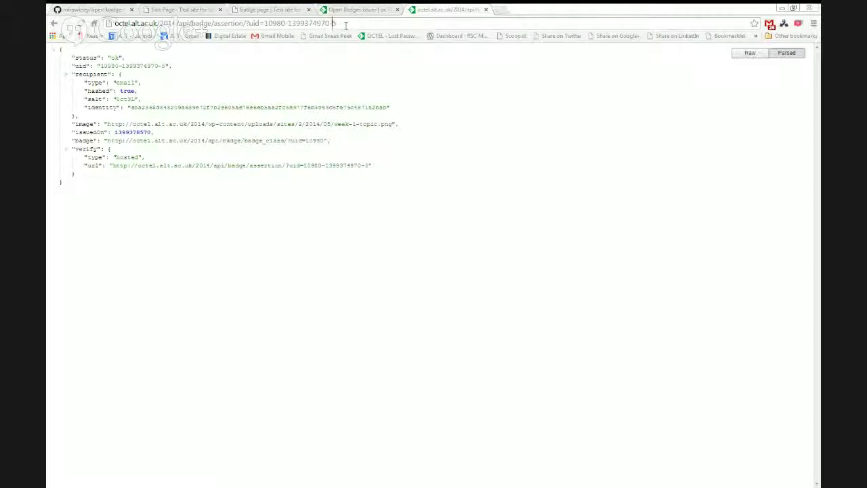
pyautogui.press('BackSpace')
pyautogui.write('6')
pyautogui.doubleClick(167, 23)
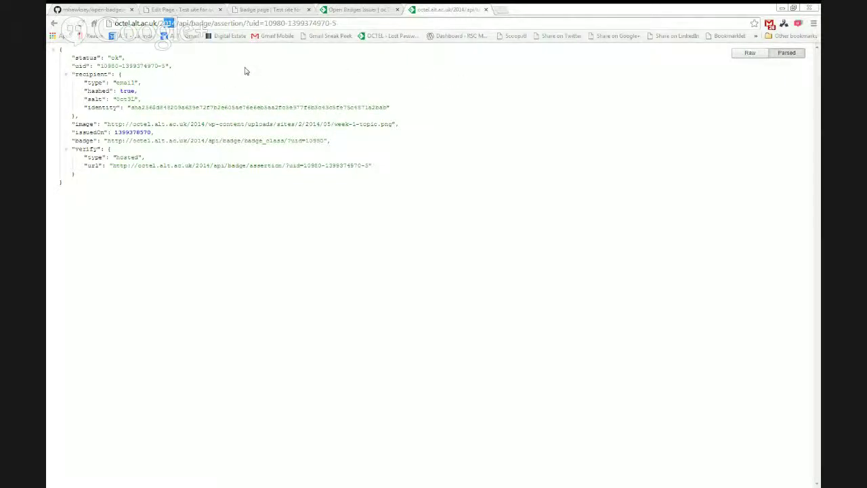
# - Return to the Open Badges Issuer page, close the developer tools and look over the list of earned badges
pyautogui.click(358, 12)
pyautogui.click(815, 353)
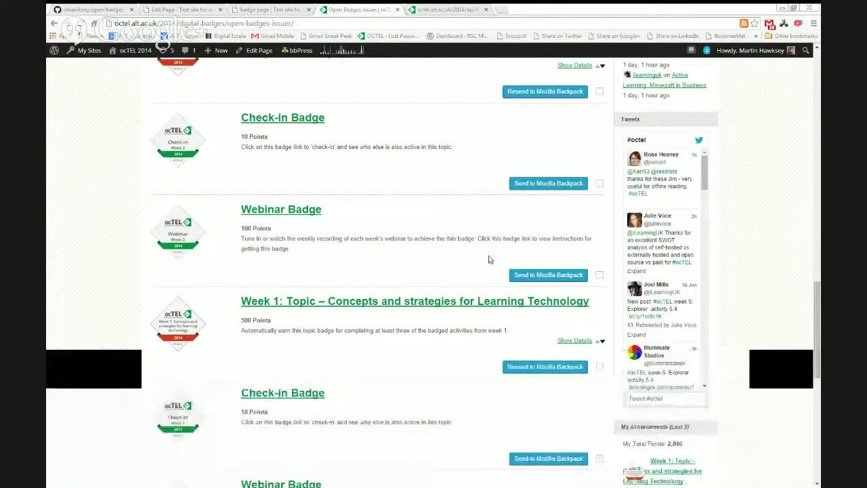
pyautogui.scroll(2, 469, 261)
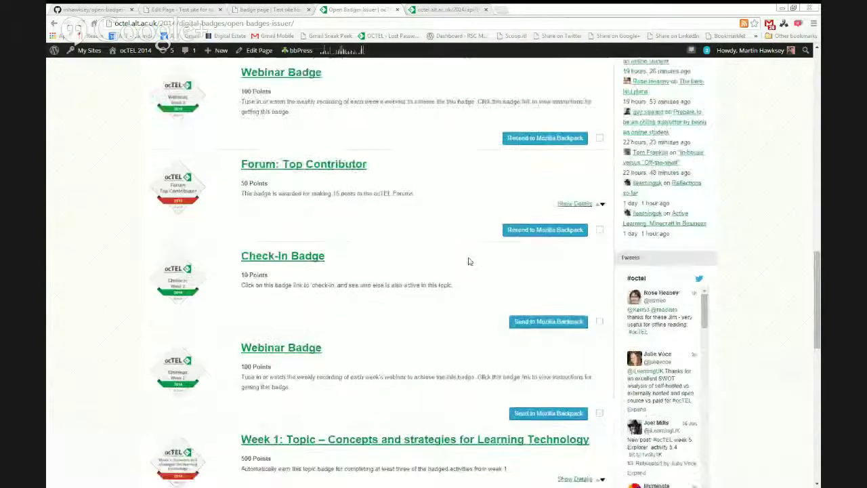
pyautogui.scroll(1, 468, 261)
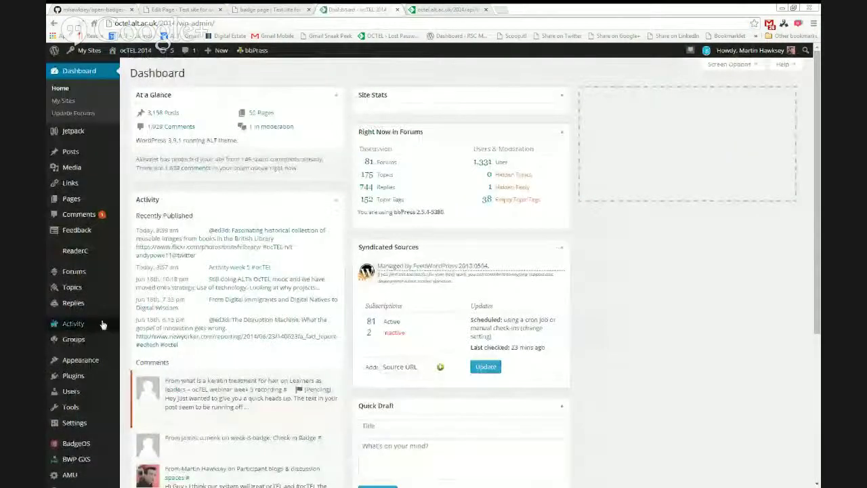
# - Open the Open Badges Issuer Settings in the ocTEL site's admin and review the general and issuer organization override options
pyautogui.scroll(-3, 100, 327)
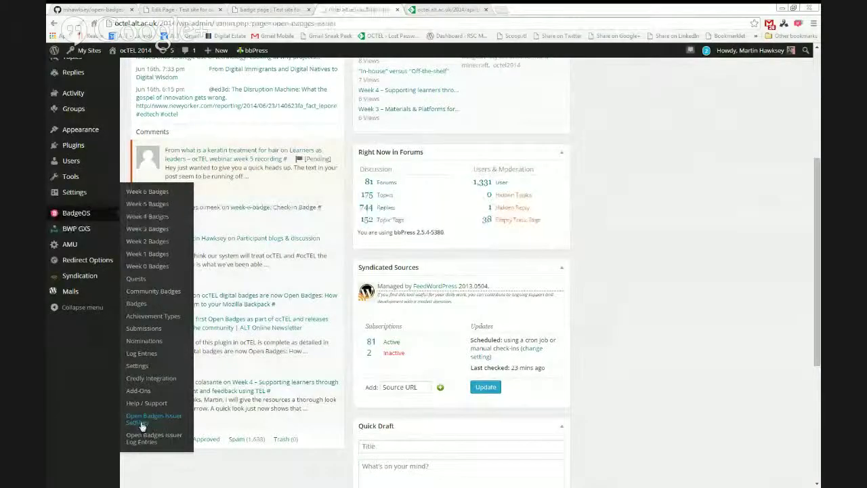
pyautogui.click(140, 421)
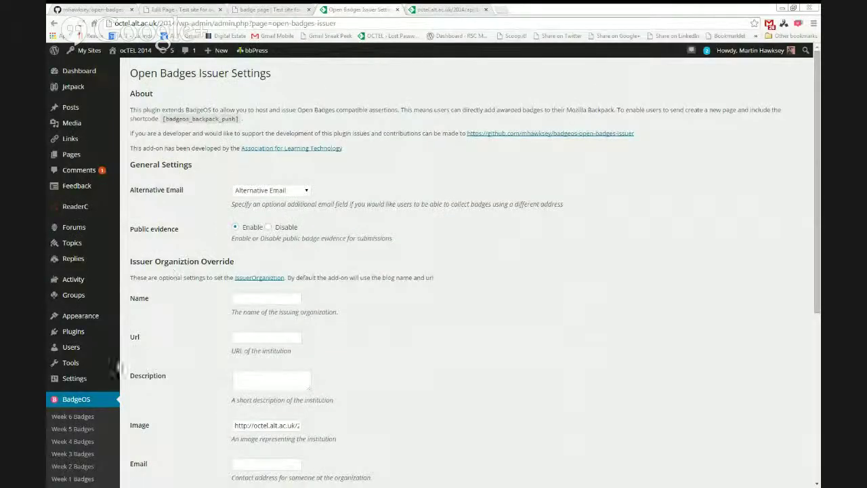
pyautogui.scroll(-2, 81, 437)
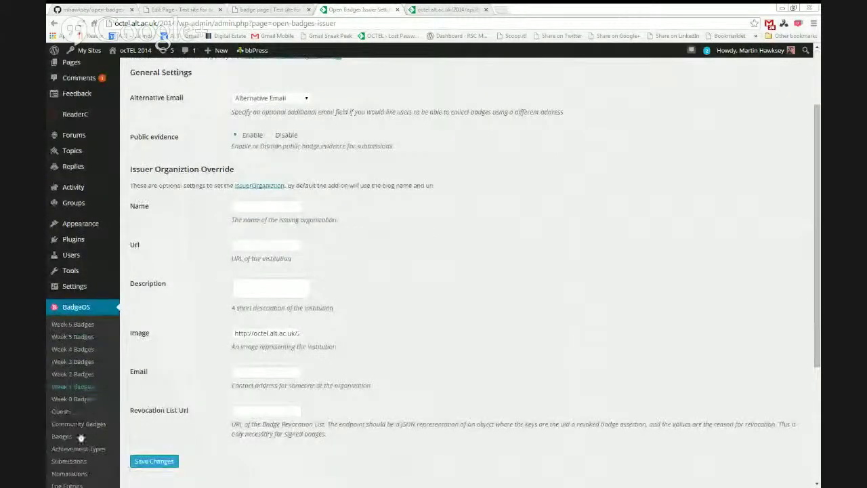
pyautogui.scroll(-3, 75, 433)
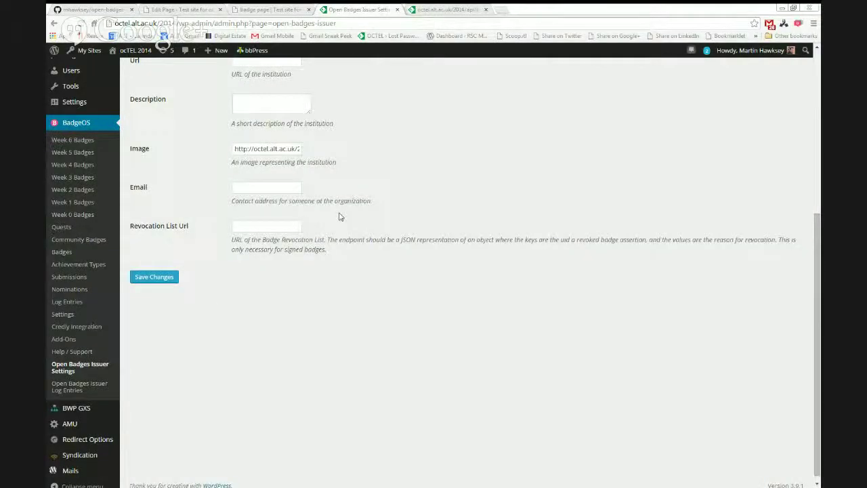
pyautogui.scroll(2, 339, 216)
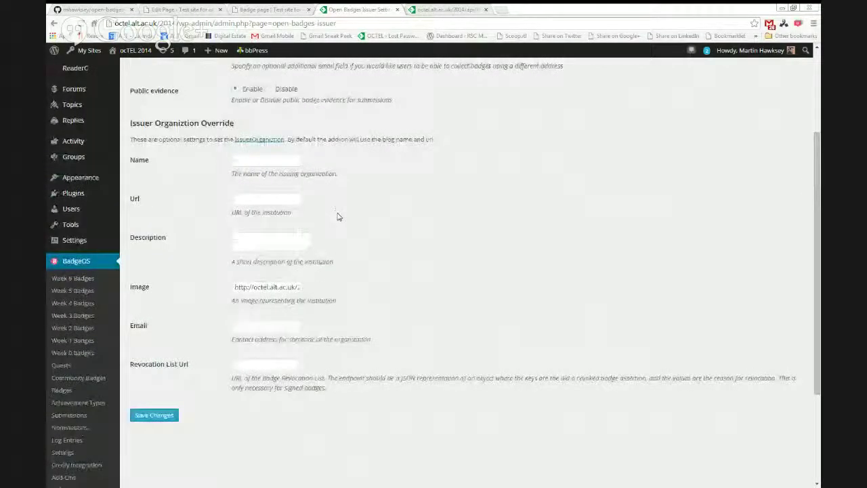
pyautogui.scroll(2, 339, 216)
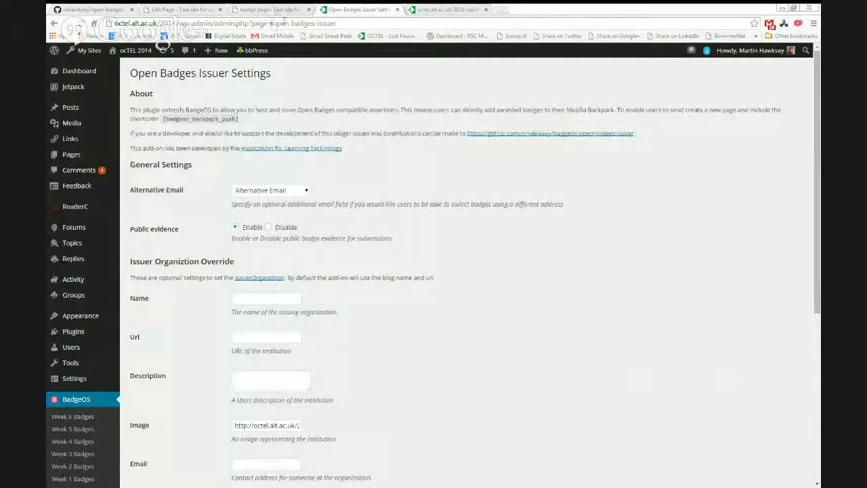
# - Switch to the test site's admin and examine its Open Badges Issuer Add-on Settings, including the page's address
pyautogui.click(439, 10)
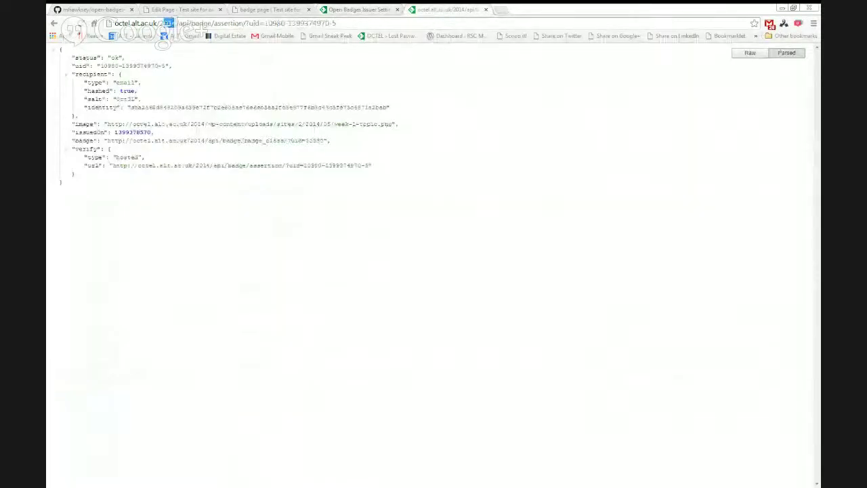
pyautogui.click(171, 8)
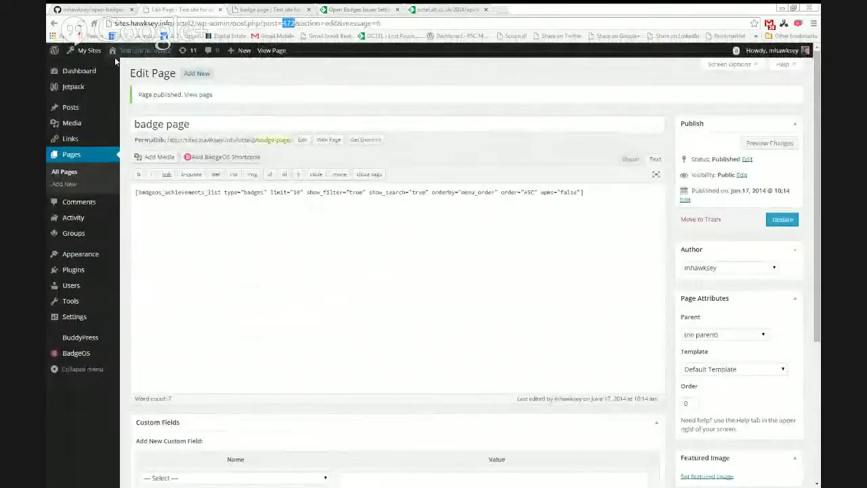
pyautogui.scroll(-2, 65, 203)
pyautogui.moveTo(81, 352)
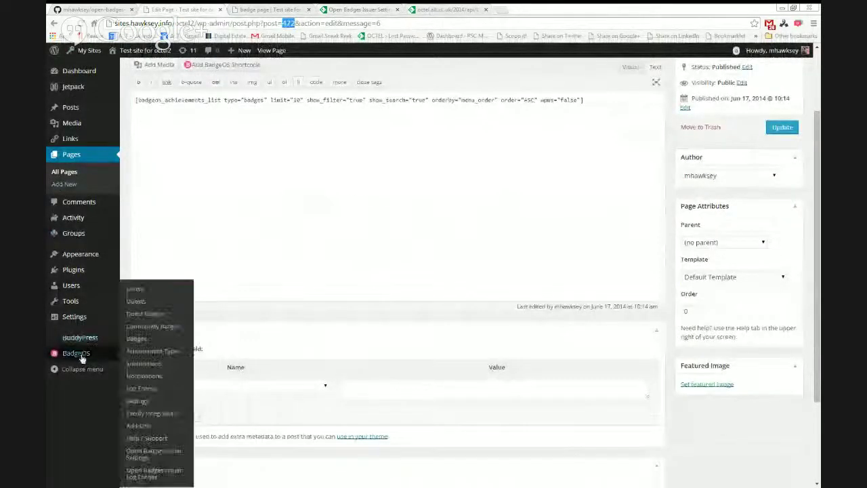
pyautogui.click(155, 453)
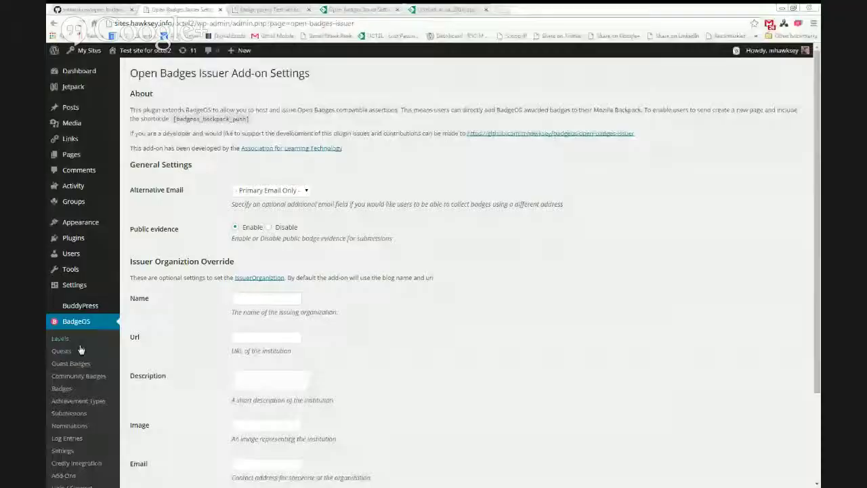
pyautogui.scroll(-3, 433, 271)
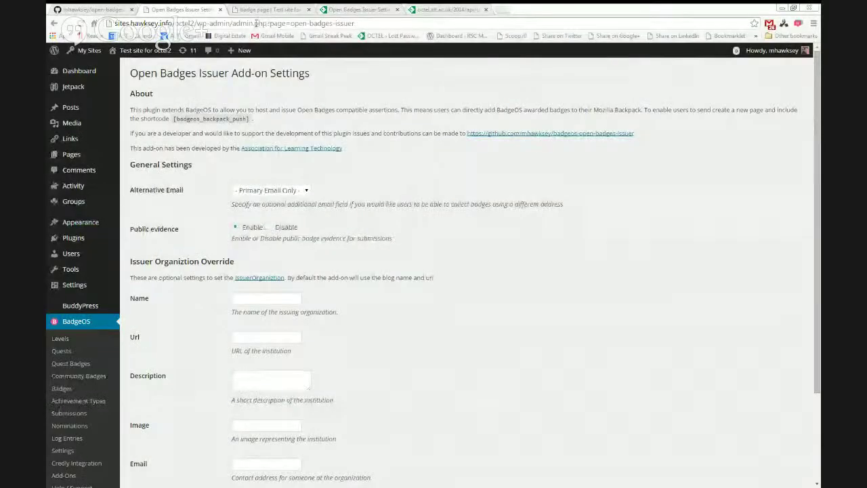
pyautogui.moveTo(231, 23); pyautogui.dragTo(362, 24)
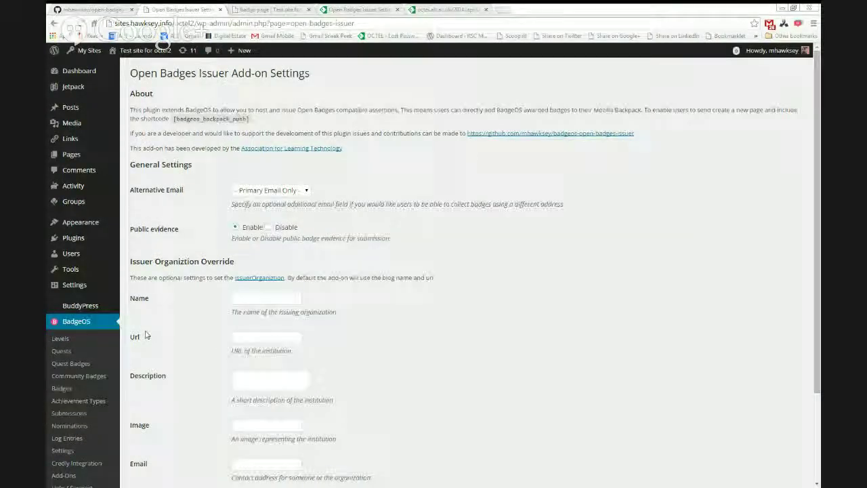
# - Review the rest of the test site's Open Badges Issuer Add-on Settings, and open the general BadgeOS Settings to look over them
pyautogui.scroll(-3, 145, 335)
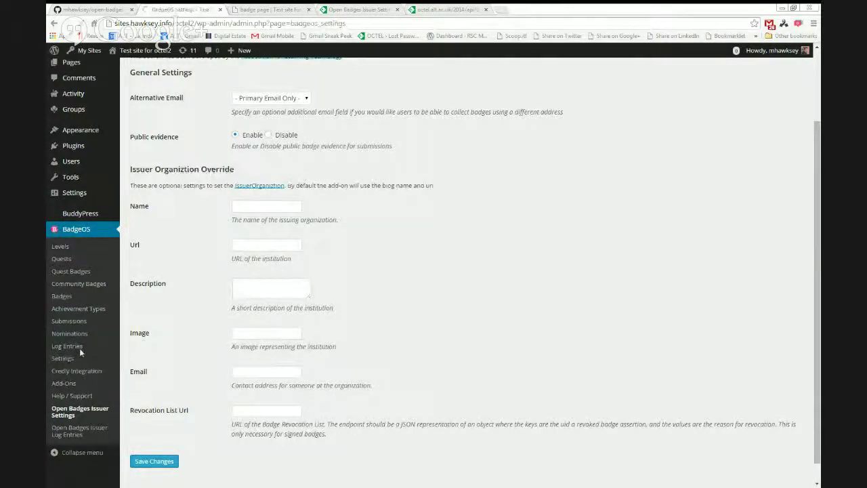
pyautogui.click(62, 357)
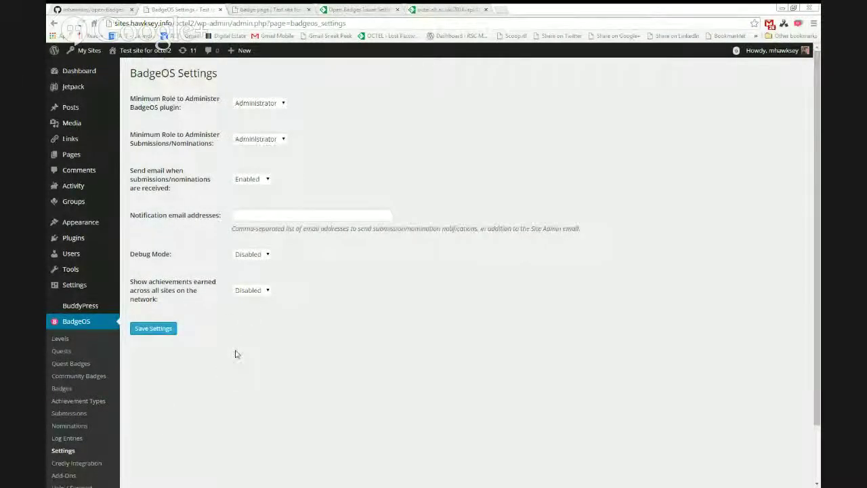
pyautogui.scroll(-1, 236, 354)
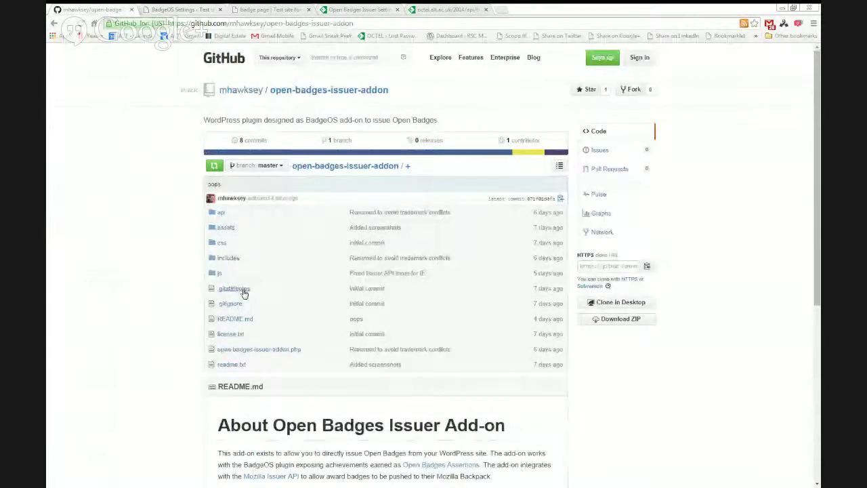
# - Open open-badges-issuer-addon.php in the add-on's GitHub repository, look over the plugin class code and return to the file list
pyautogui.click(241, 349)
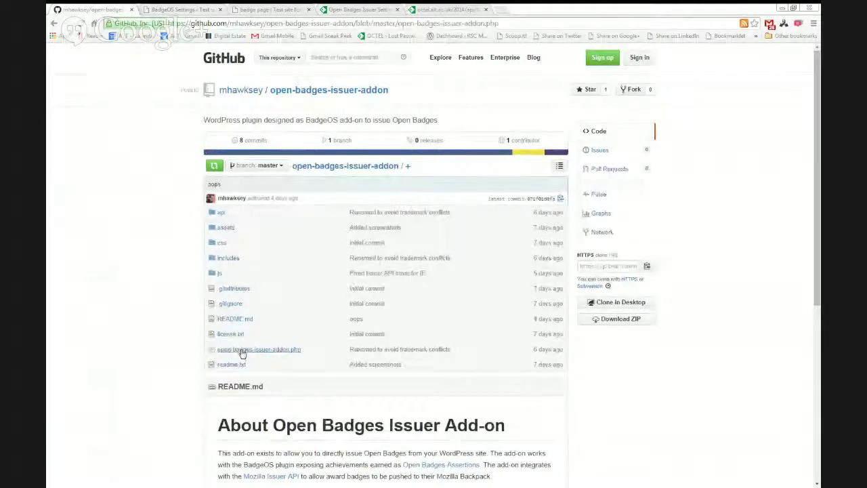
pyautogui.scroll(-3, 313, 376)
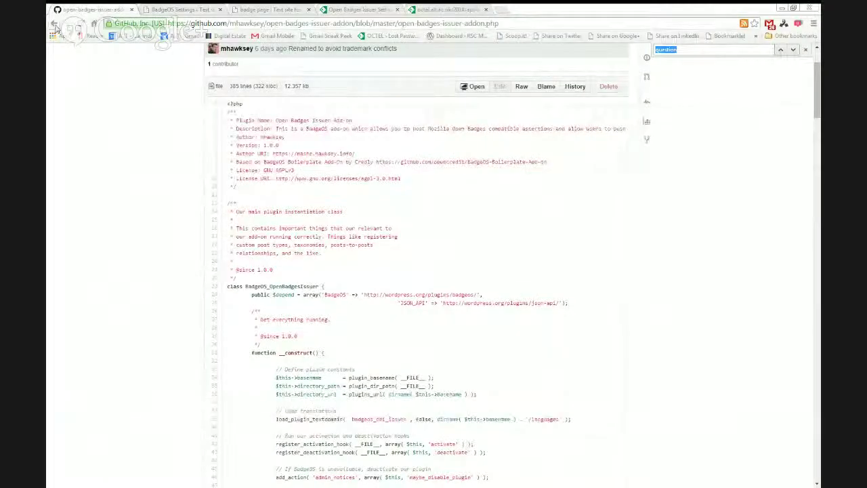
pyautogui.hotkey('alt', 'Left')
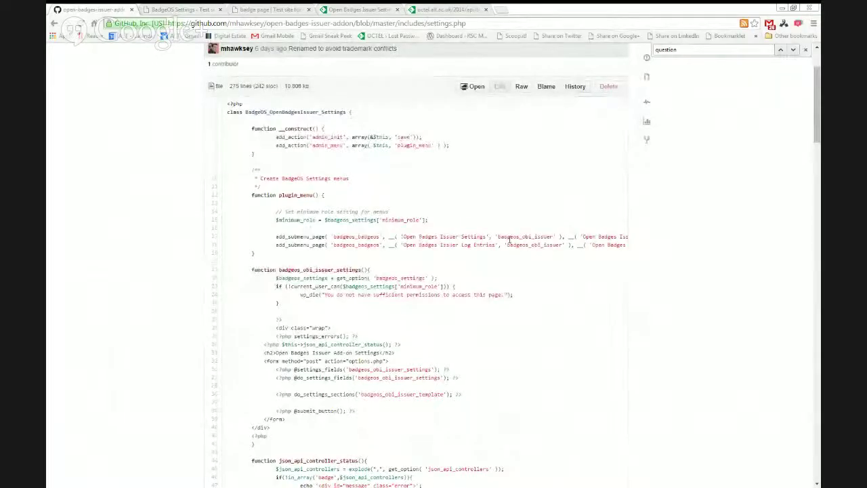
# - Examine the full add_submenu_page lines of the plugin_menu function in includes/settings.php, including the role and page slug arguments
pyautogui.hscroll(3, 509, 238)
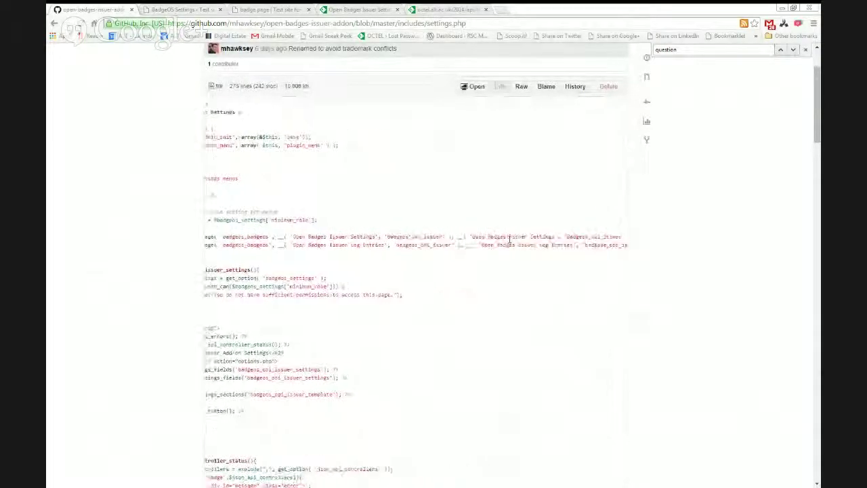
pyautogui.hscroll(3, 509, 238)
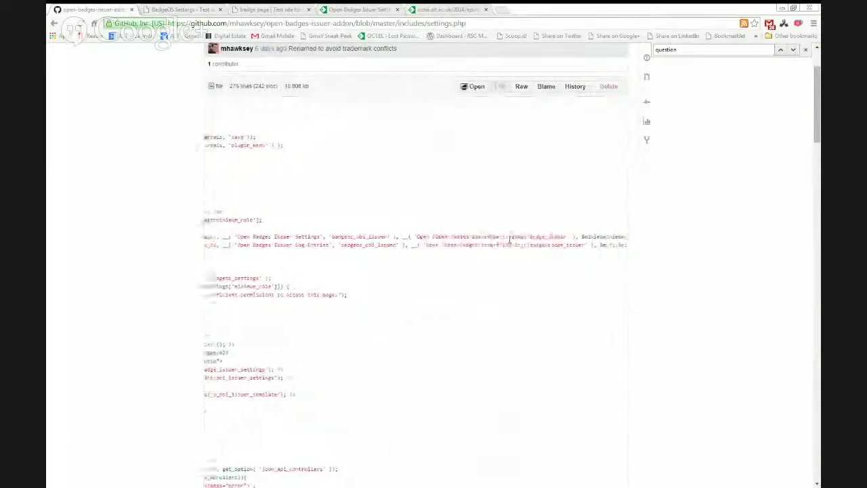
pyautogui.hscroll(5, 509, 239)
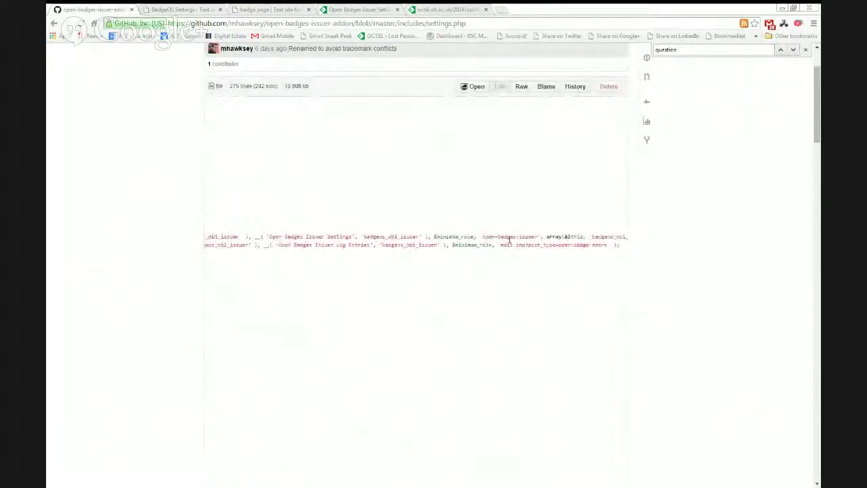
pyautogui.hscroll(5, 509, 238)
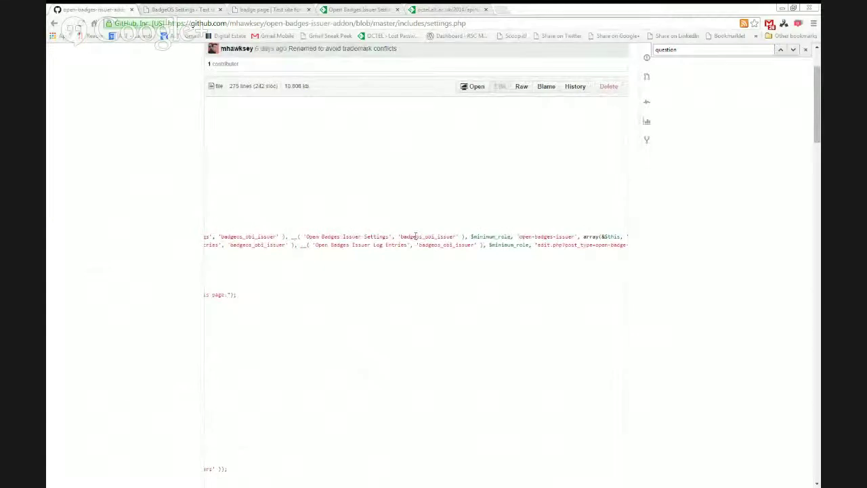
pyautogui.hscroll(-5, 307, 244)
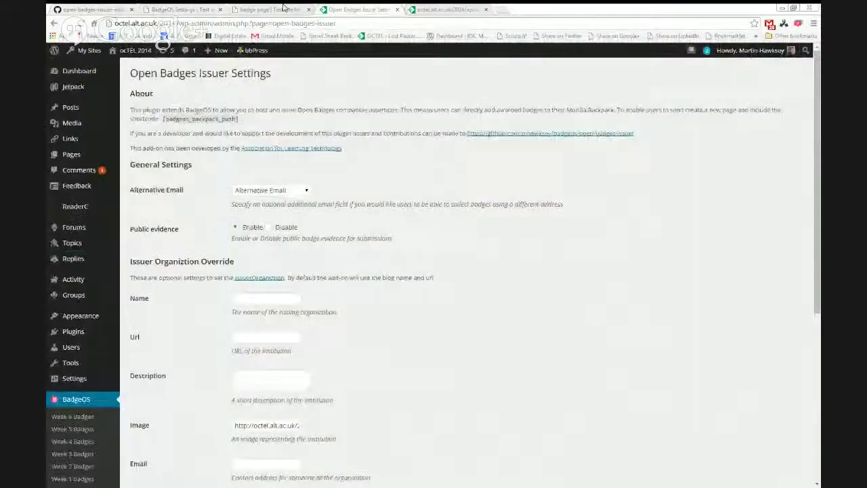
# - Return to the ocTEL site's Open Badges Issuer Settings and review the Alternative Email option and the Issuer Organization Override fields
pyautogui.click(271, 10)
pyautogui.click(359, 9)
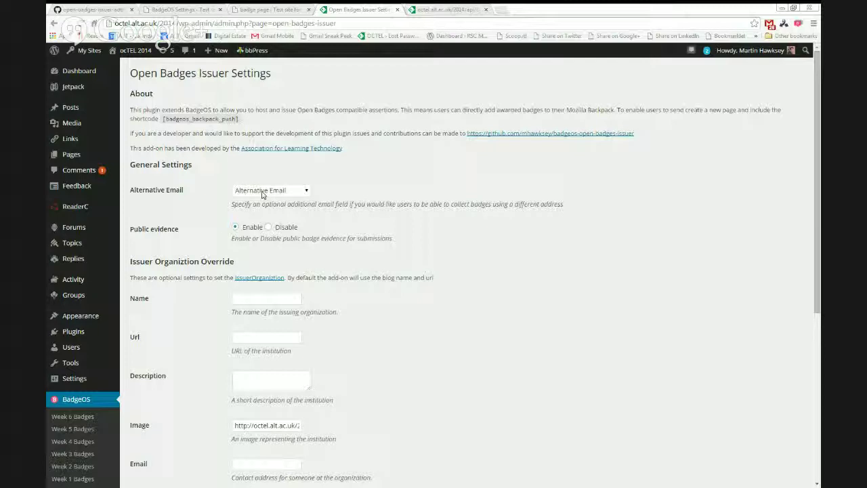
pyautogui.click(262, 191)
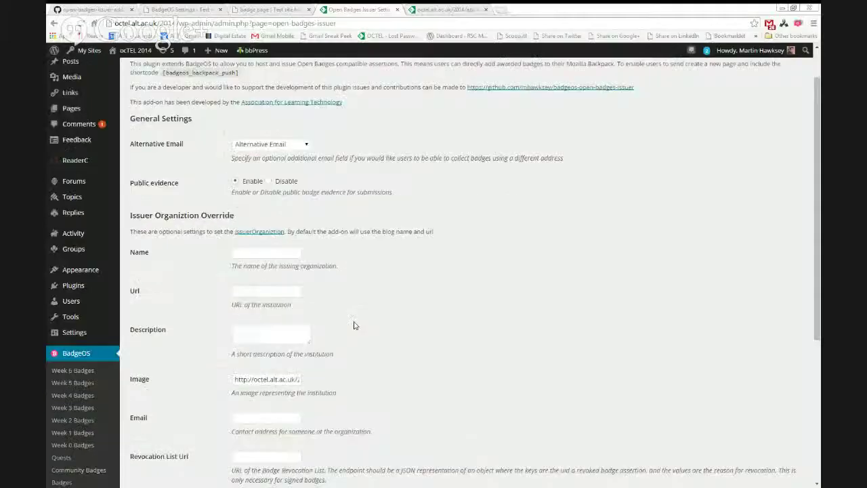
pyautogui.scroll(-1, 352, 325)
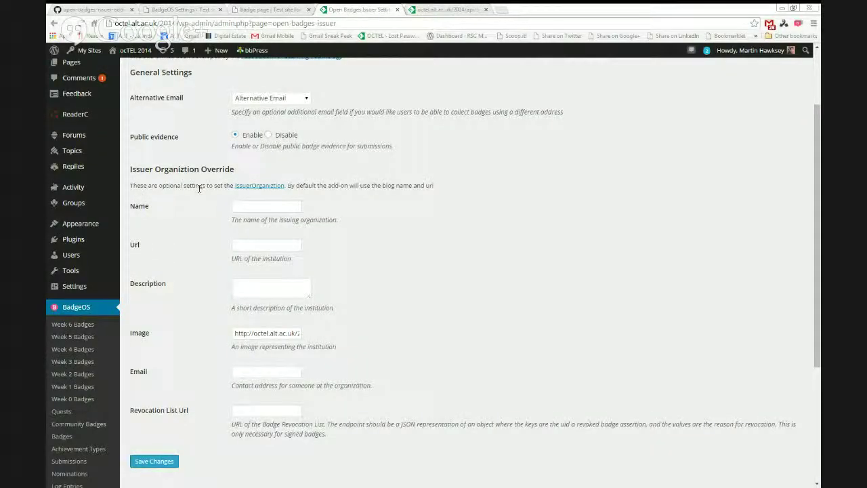
pyautogui.moveTo(172, 169); pyautogui.dragTo(187, 169)
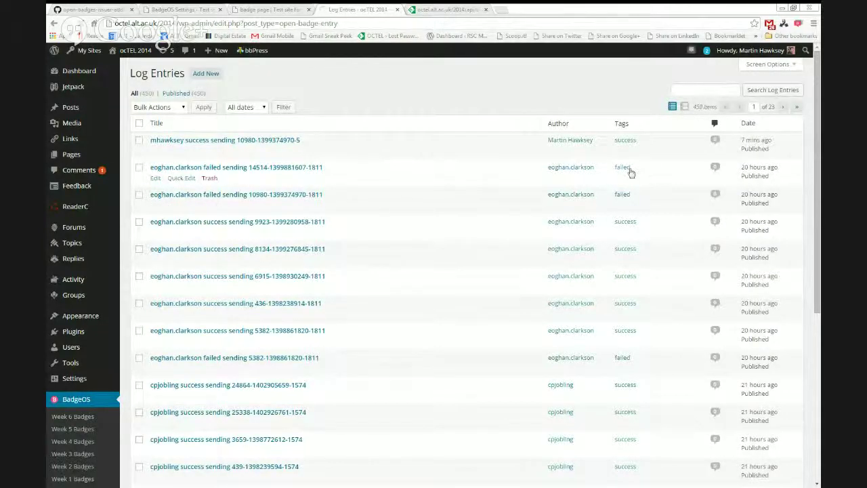
# - Open the most recent failed entry in the issuer's log, highlight its reason value and return to the Open Badges Issuer Settings
pyautogui.click(218, 167)
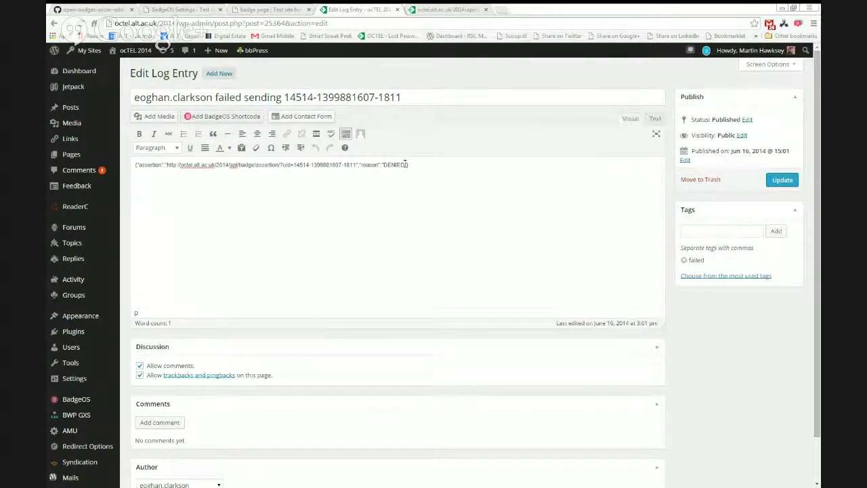
pyautogui.moveTo(405, 165); pyautogui.dragTo(383, 164)
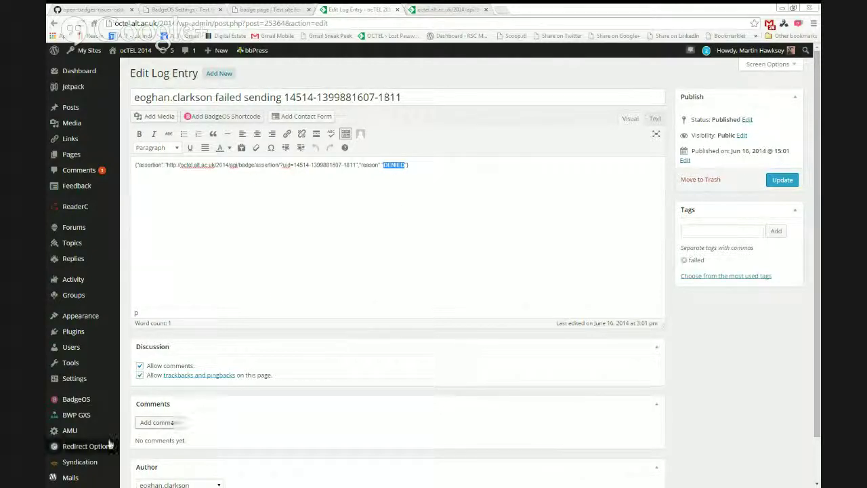
pyautogui.moveTo(108, 444)
pyautogui.scroll(-1, 108, 444)
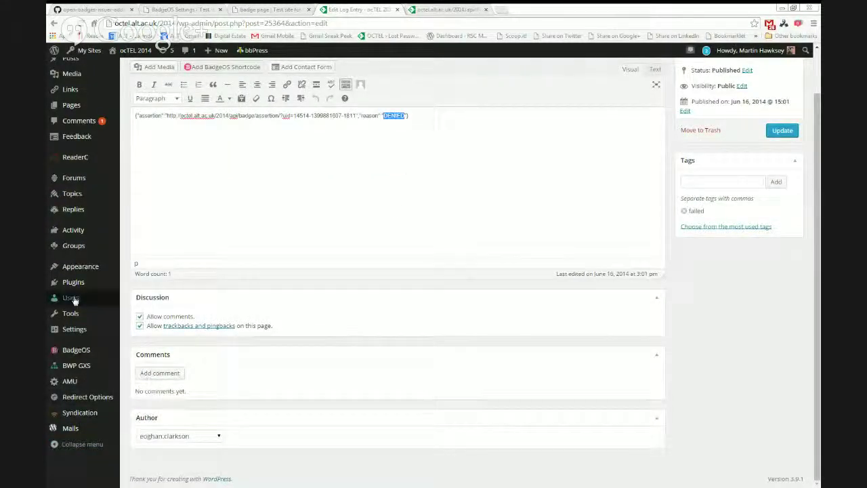
pyautogui.moveTo(99, 349)
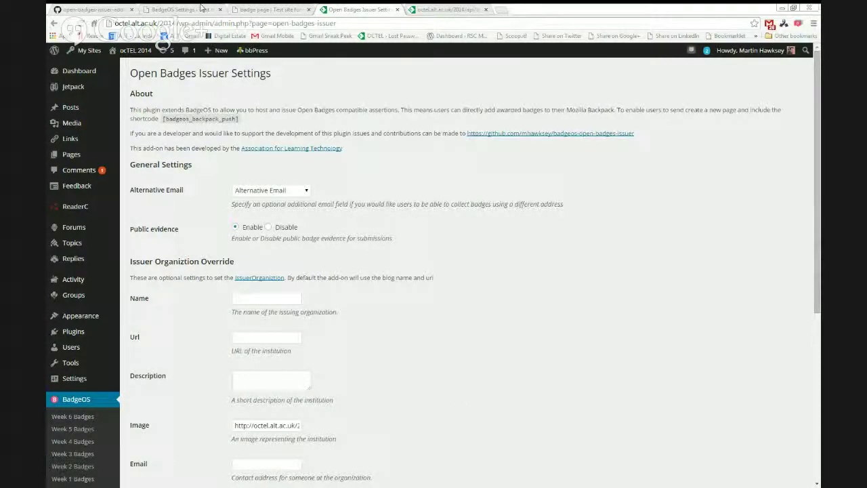
# - Switch back to the GitHub page and copy only the open-badges-issuer-addon repository part of its address, leaving out blob/master/includes/settings.php
pyautogui.click(98, 10)
pyautogui.scroll(2, 313, 79)
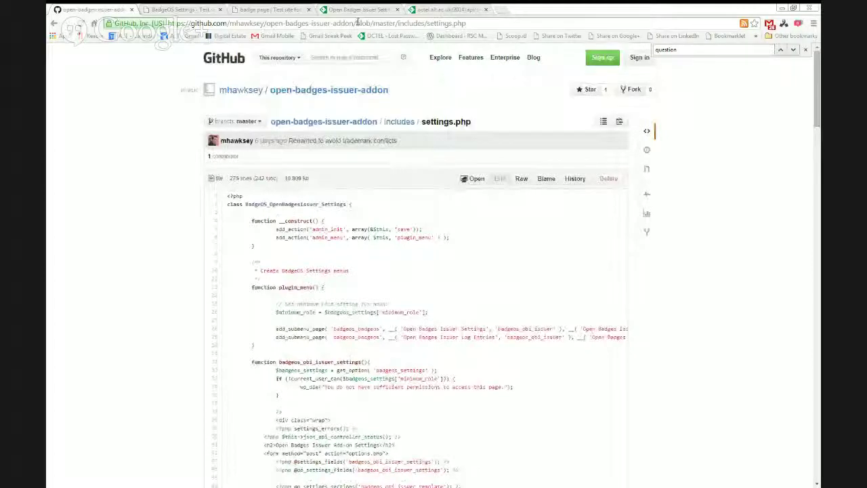
pyautogui.click(383, 24)
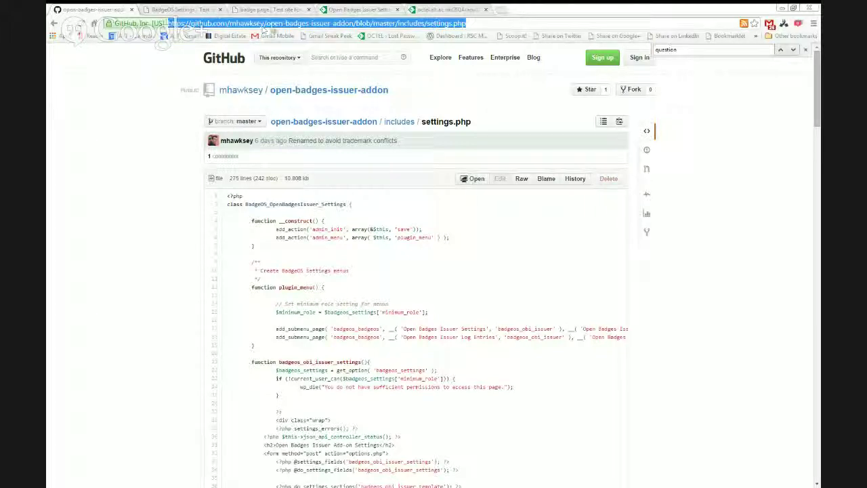
pyautogui.click(275, 24)
pyautogui.moveTo(356, 23); pyautogui.dragTo(139, 23)
pyautogui.hotkey('ctrl', 'c')
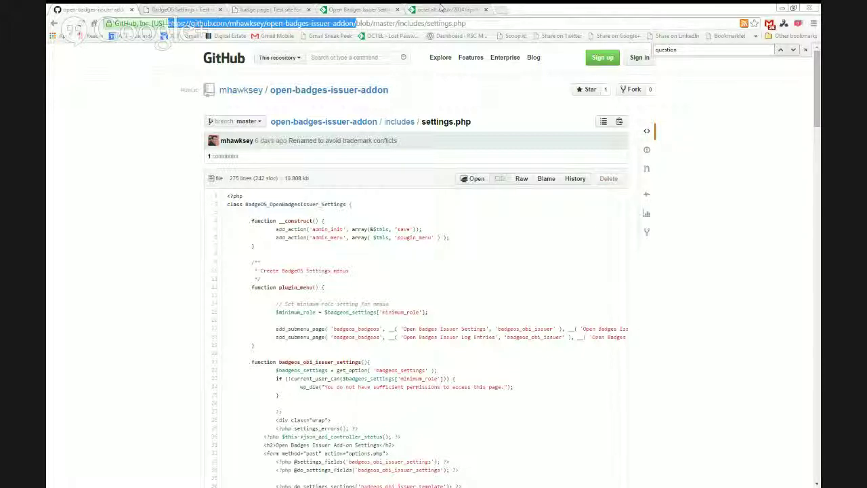
# - Open plus.google.com in a new browser tab and look through the home feed for the hangout event
pyautogui.click(504, 10)
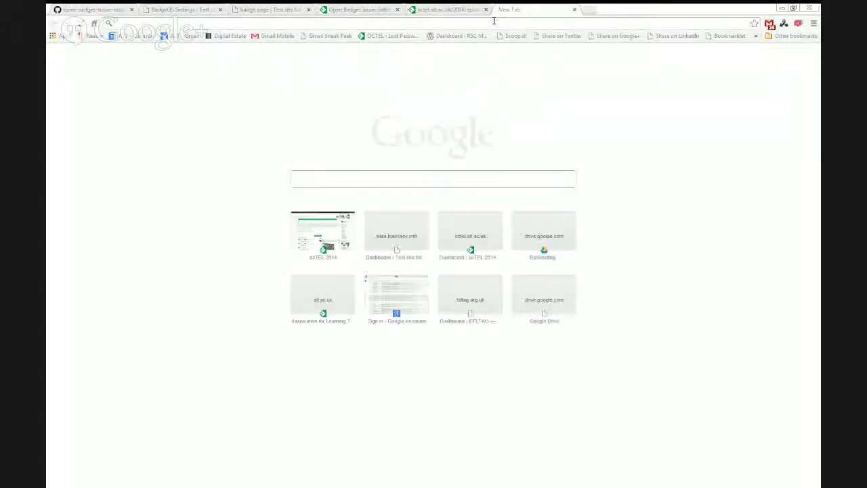
pyautogui.write('plus.google.com')
pyautogui.press('Return')
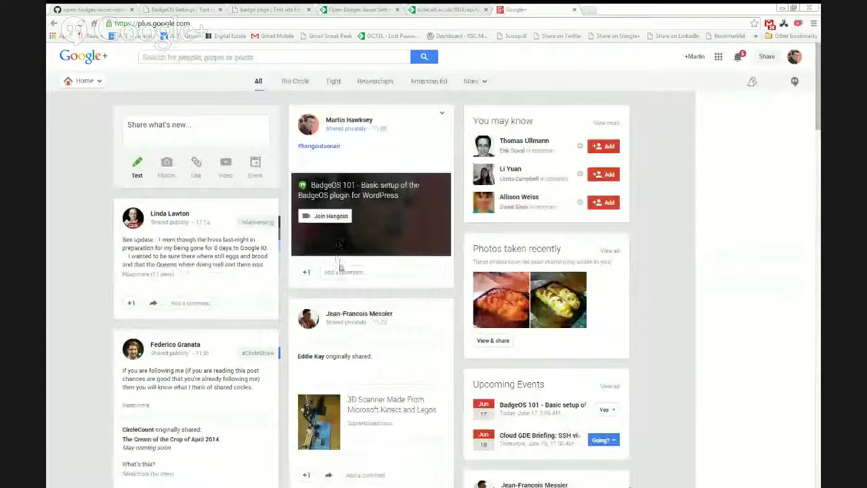
pyautogui.scroll(-1, 337, 245)
pyautogui.scroll(-2, 336, 245)
pyautogui.scroll(3, 337, 245)
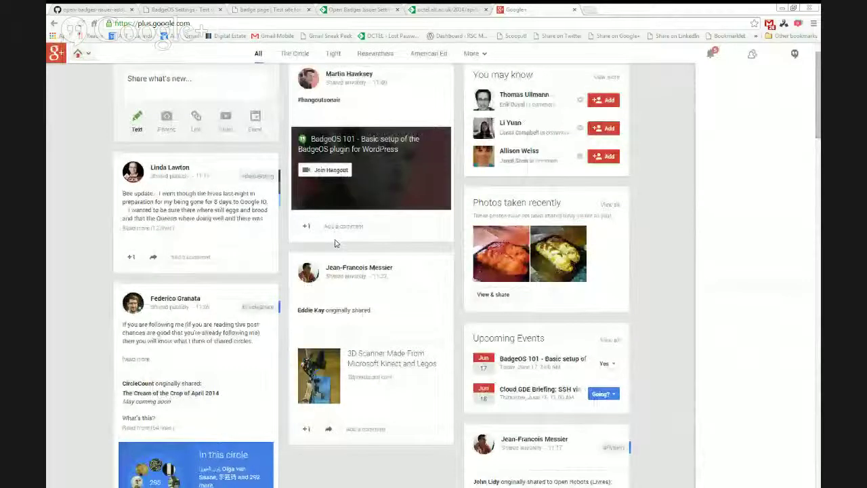
# - Go to the Google+ events and open the past event "BadgeOS 101 - Basic setup of the BadgeOS plugin for WordPress"
pyautogui.moveTo(92, 76)
pyautogui.click(99, 205)
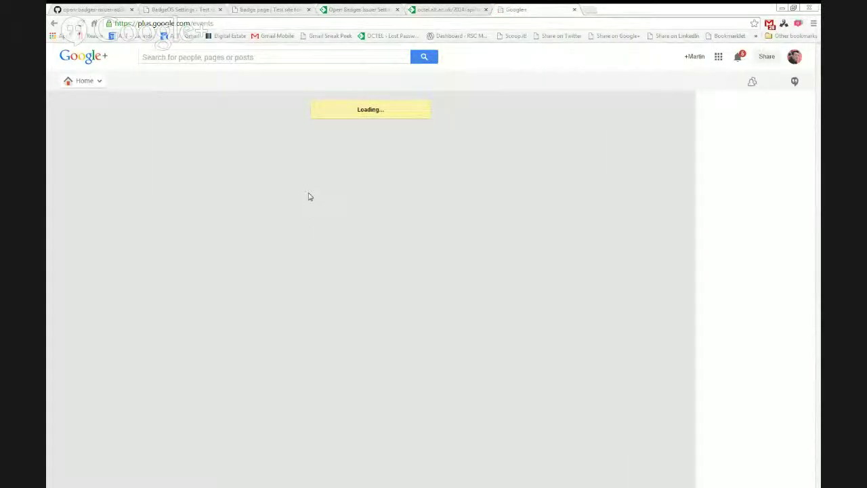
pyautogui.scroll(-4, 214, 244)
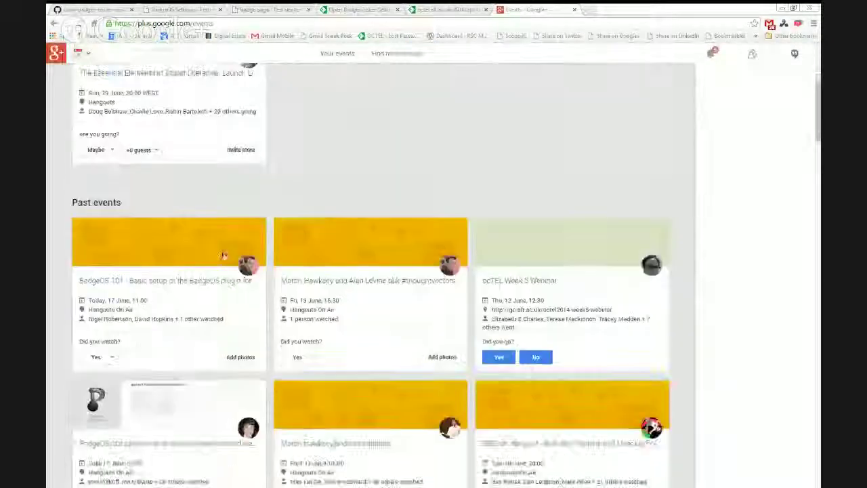
pyautogui.click(152, 285)
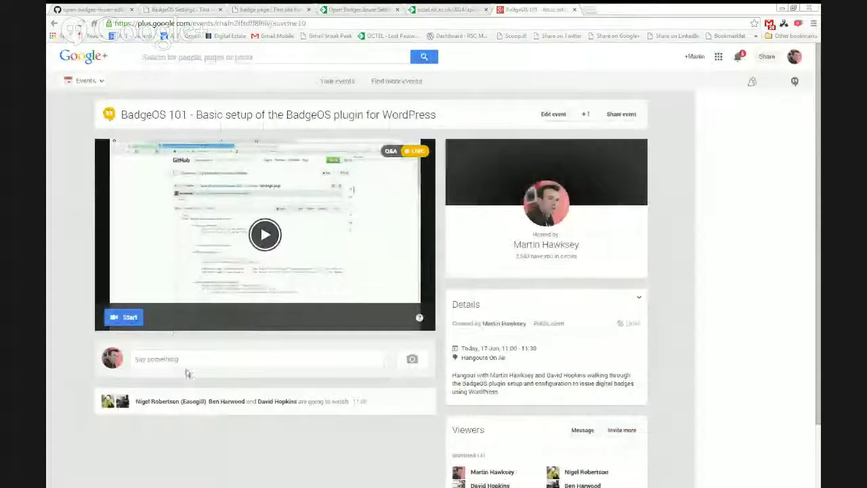
# - Share a comment on the event containing the copied repository link preceded by the text "Open Badges Issuer Add-on"
pyautogui.click(183, 361)
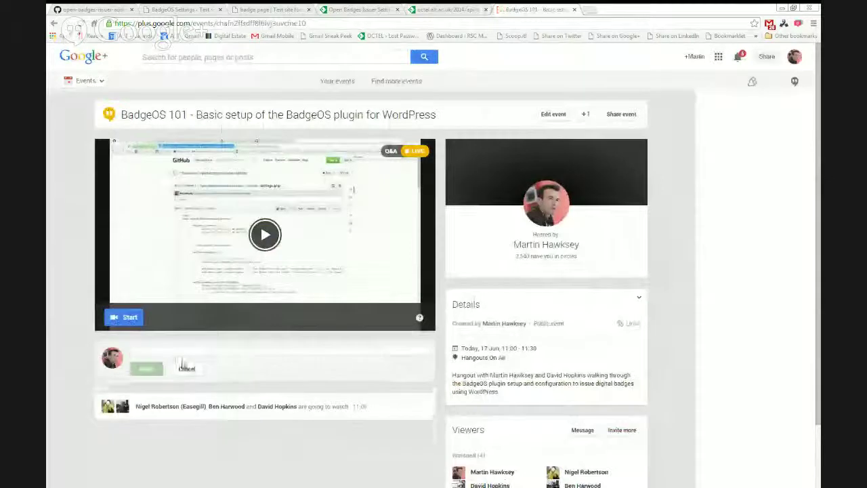
pyautogui.hotkey('ctrl', 'v')
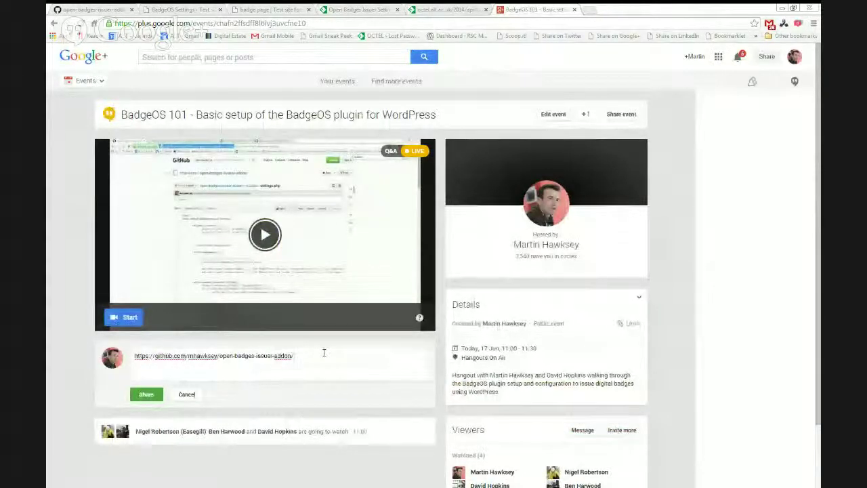
pyautogui.click(136, 357)
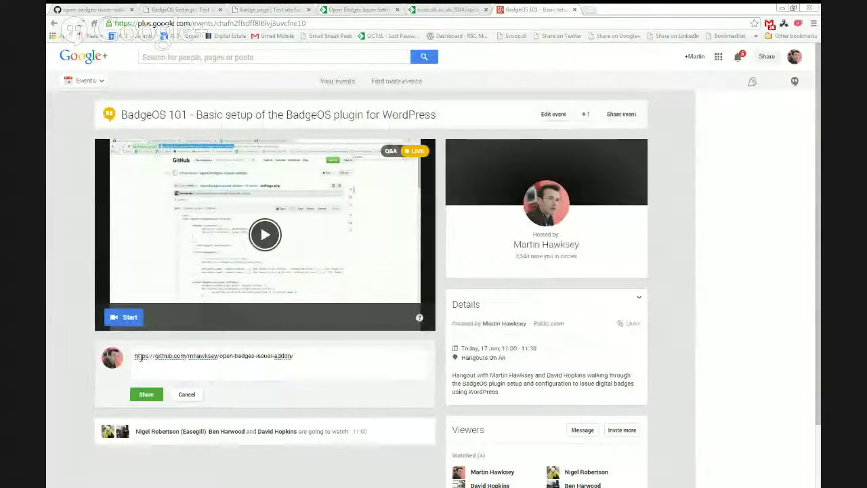
pyautogui.write('Open Badges ')
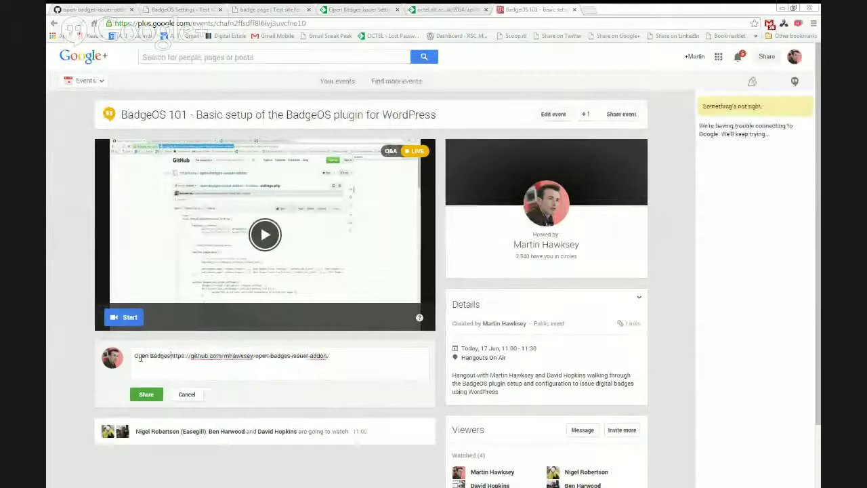
pyautogui.write('Issuer ')
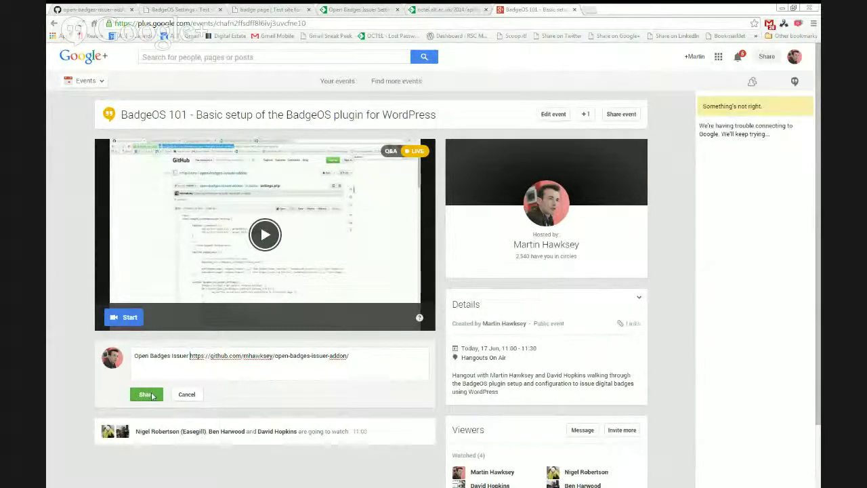
pyautogui.write('Add-on')
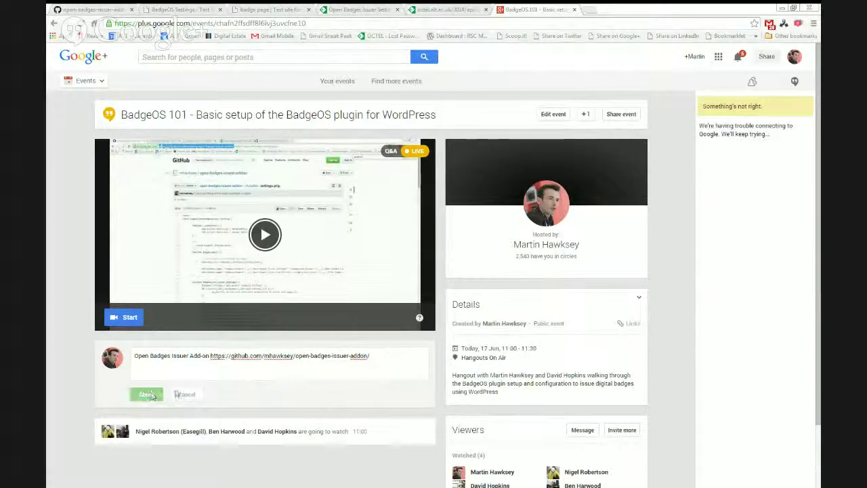
pyautogui.click(146, 394)
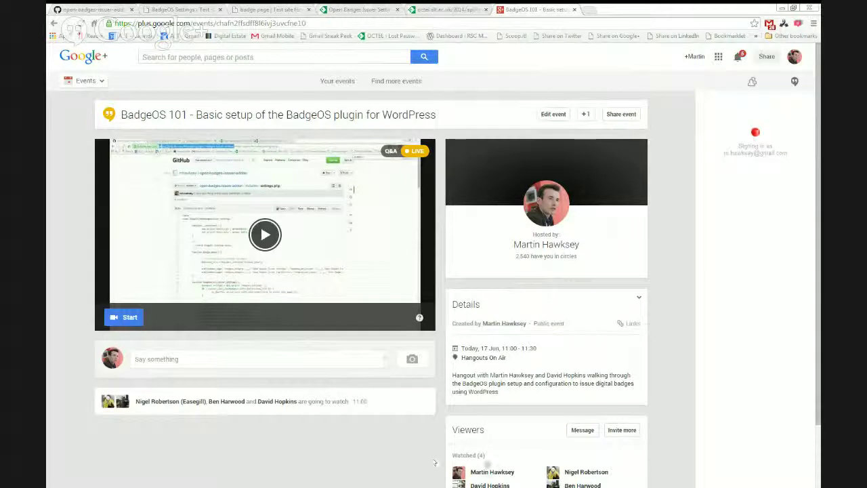